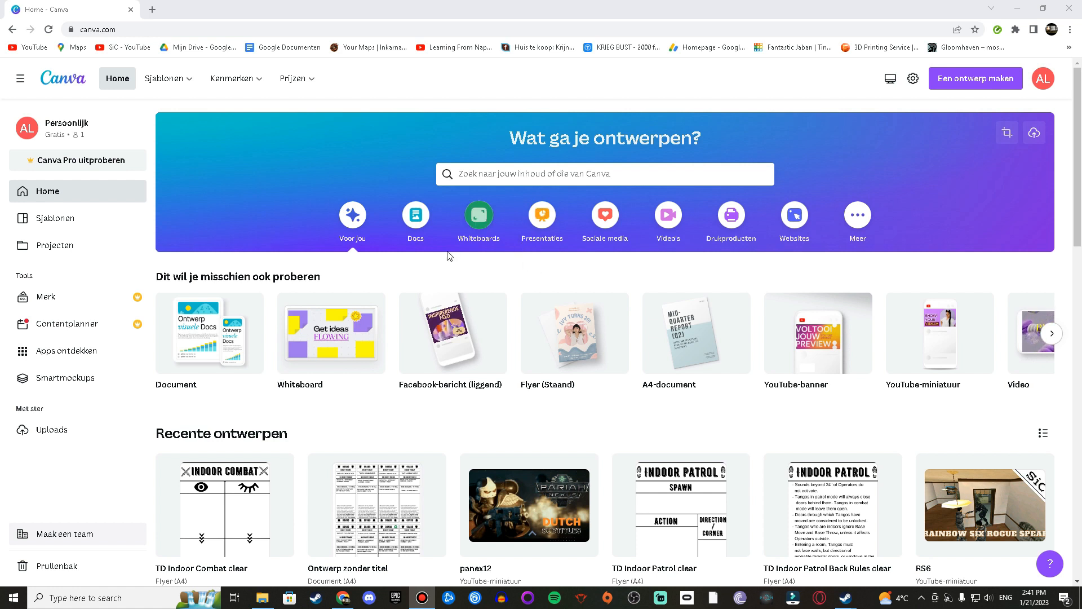
Step: Create a new blank A4 document design
mouse_move(712, 337)
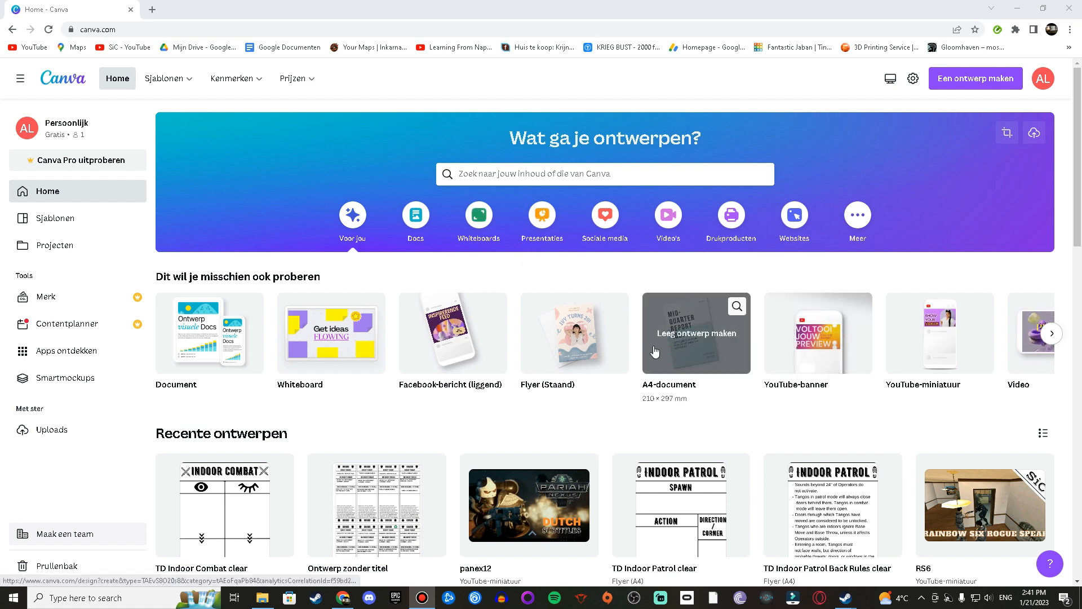
click(687, 354)
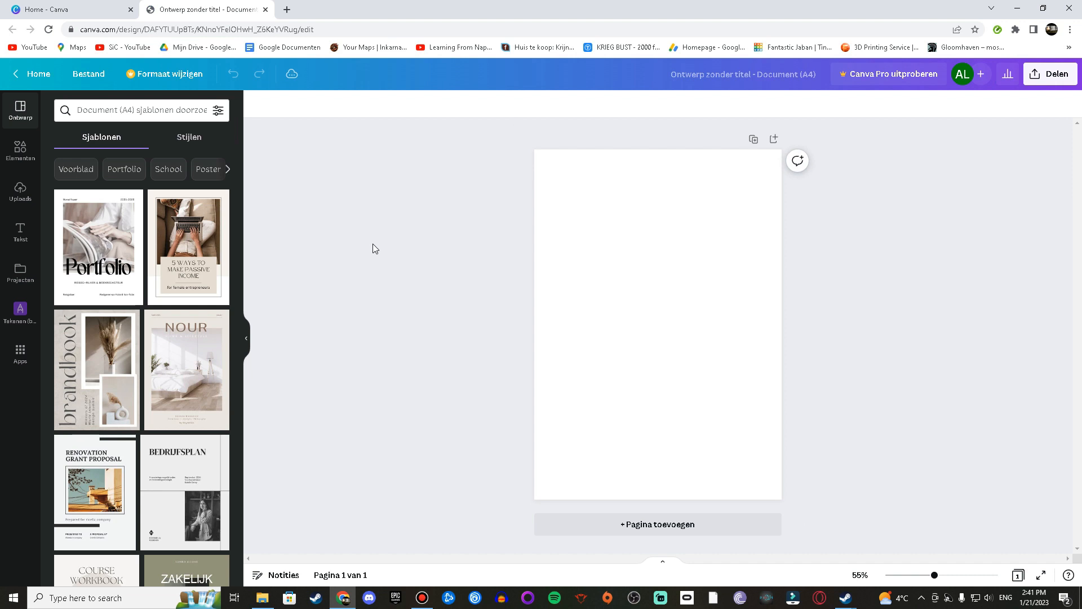
Step: Browse the document templates and apply the Bedrijfsplan template to the page
scroll(170, 338, down, 8)
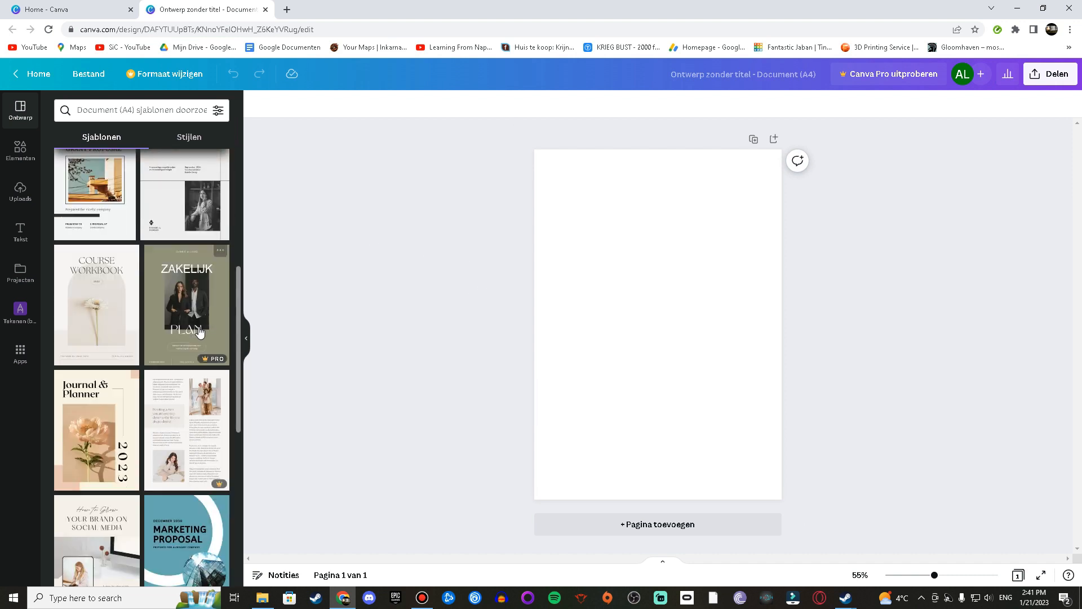
scroll(186, 332, up, 6)
scroll(186, 334, up, 3)
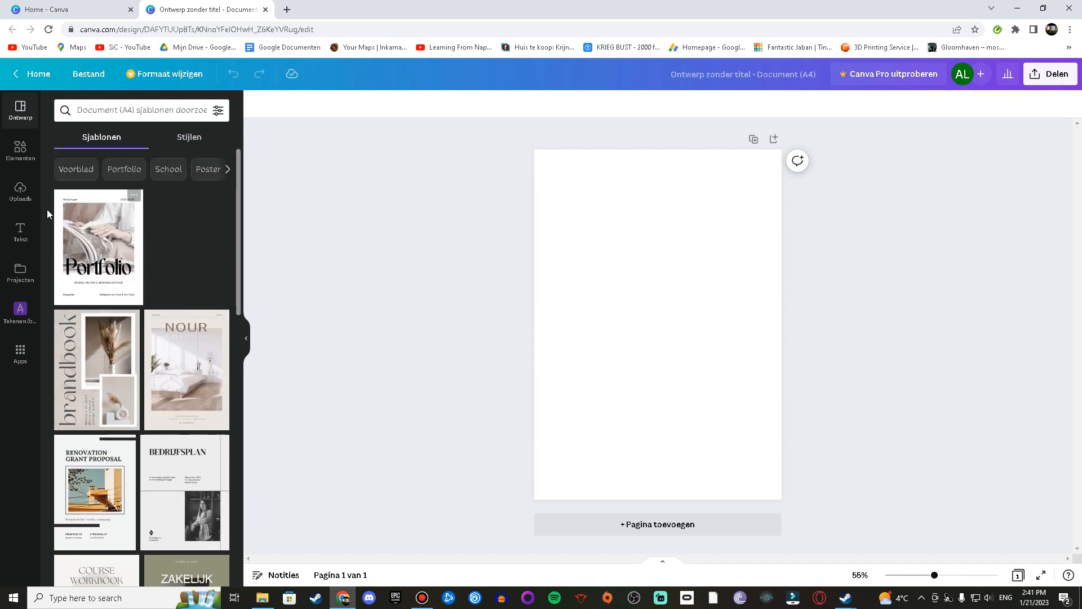
scroll(130, 293, down, 3)
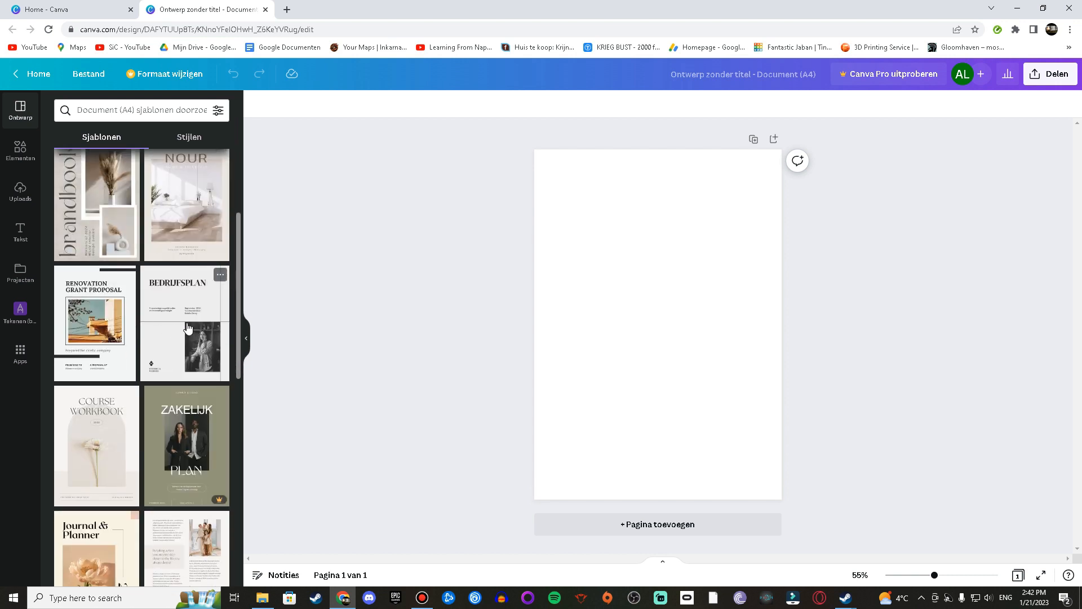
click(194, 316)
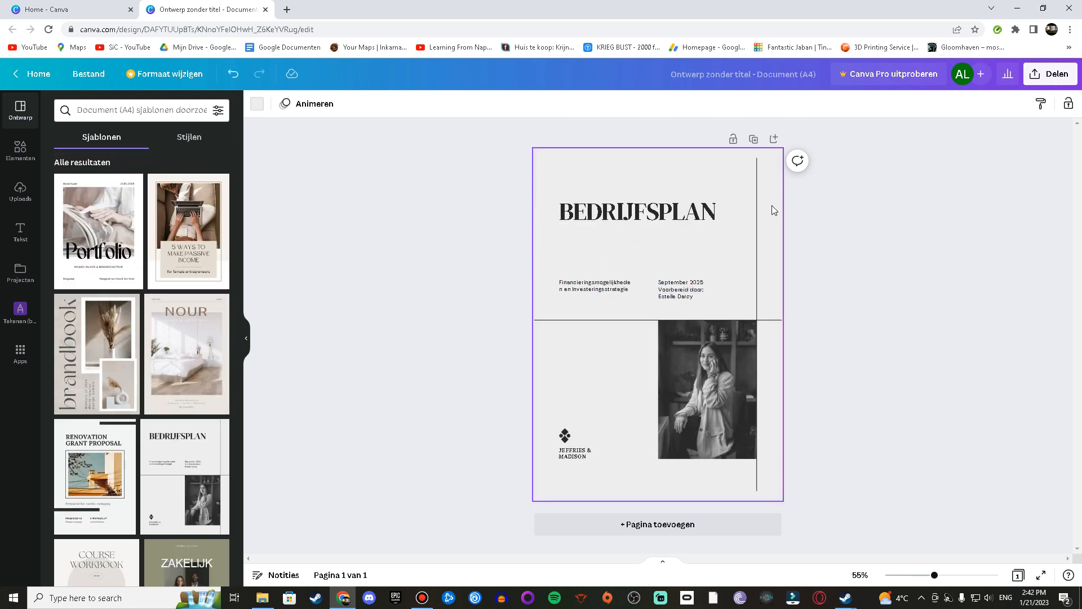
Step: Browse the recently used elements and the uploaded images
scroll(144, 349, down, 5)
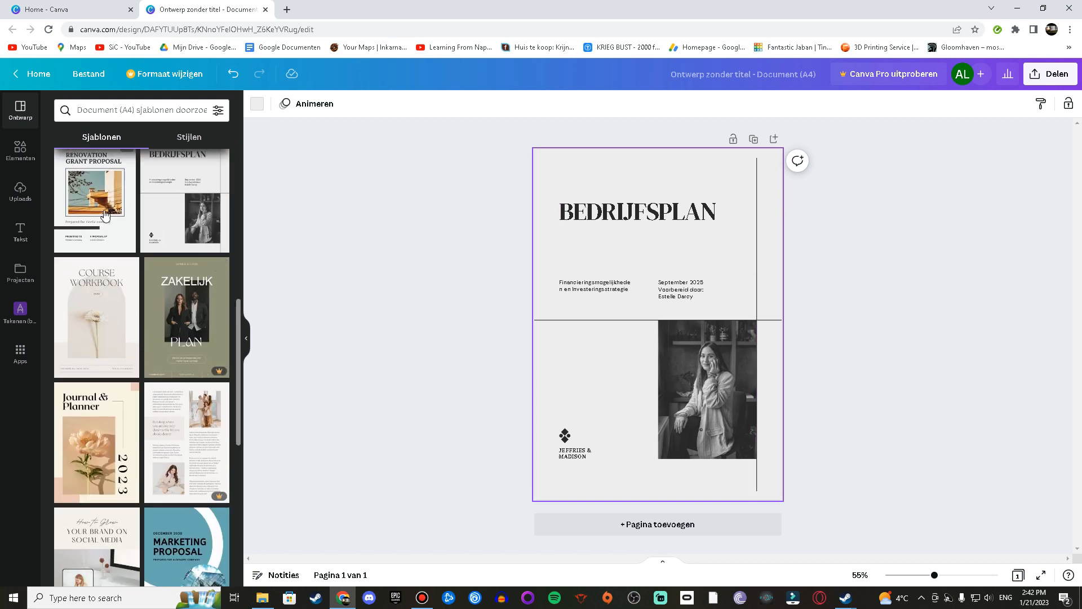
click(20, 150)
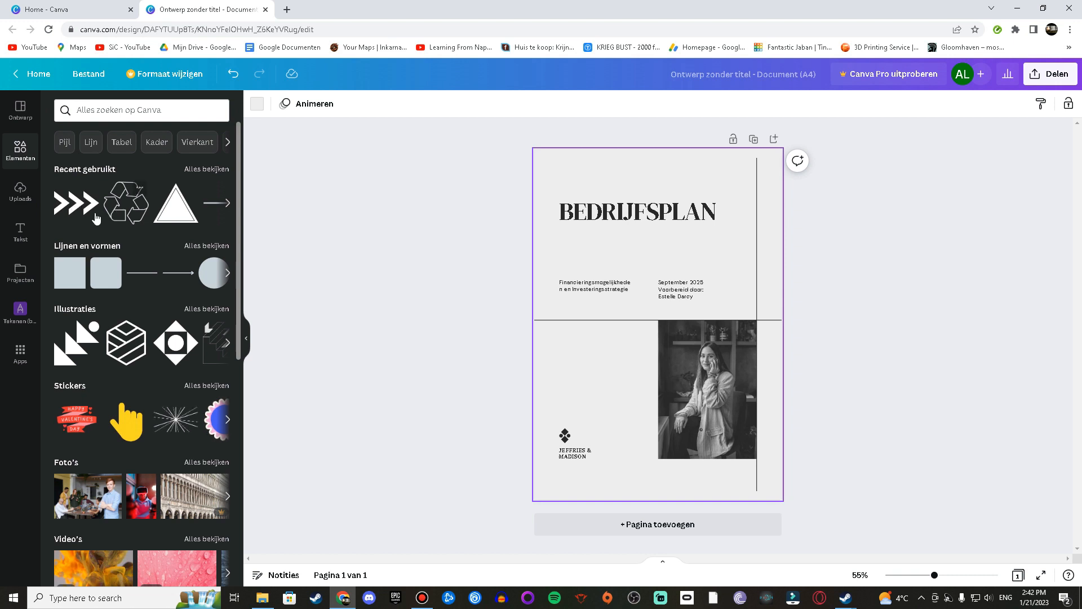
click(214, 176)
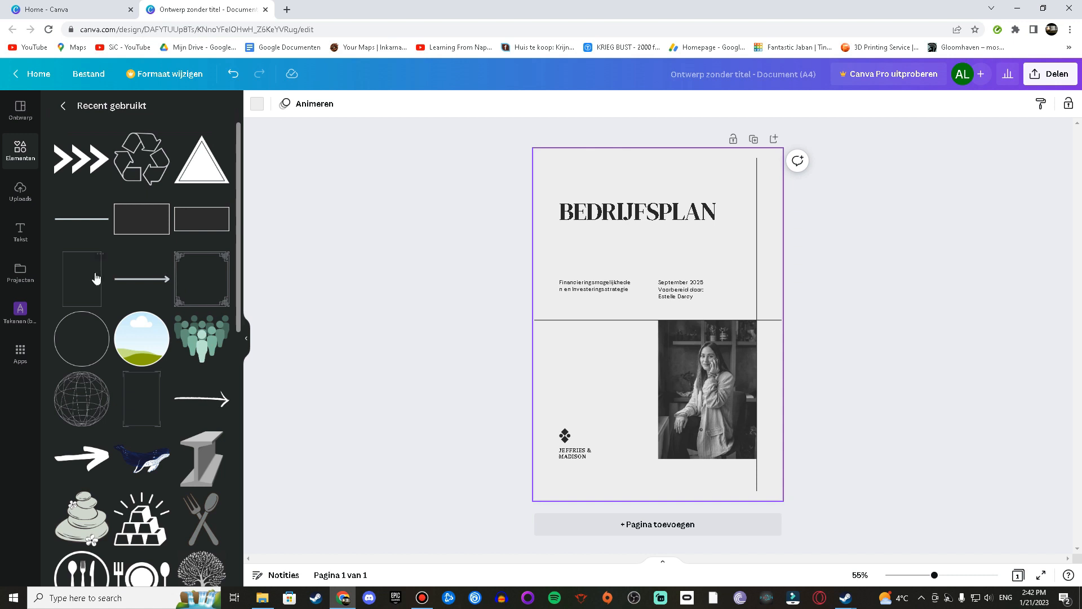
scroll(163, 272, down, 5)
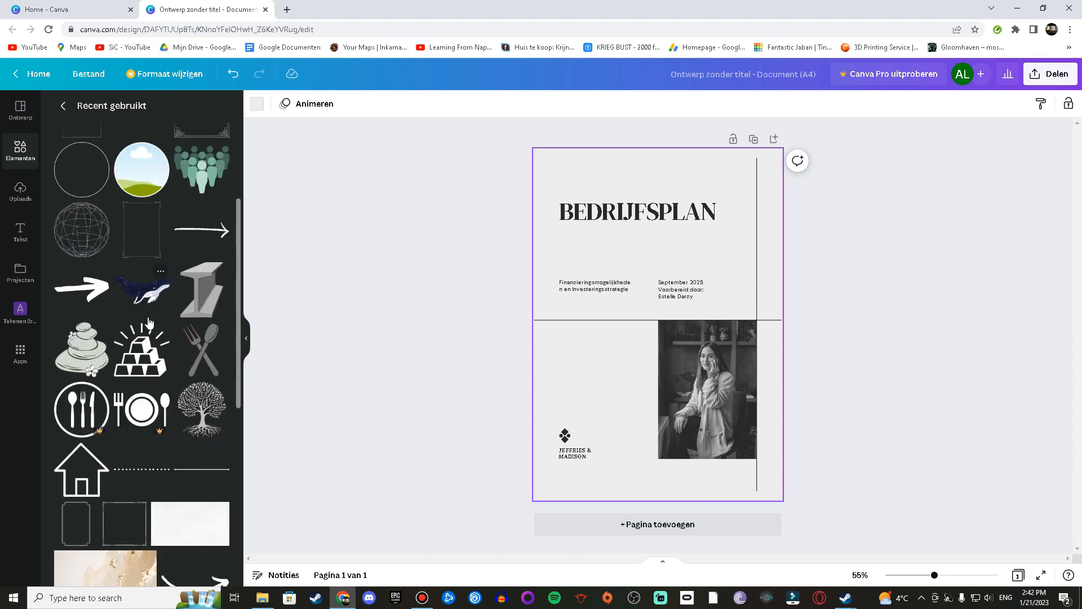
scroll(150, 194, down, 5)
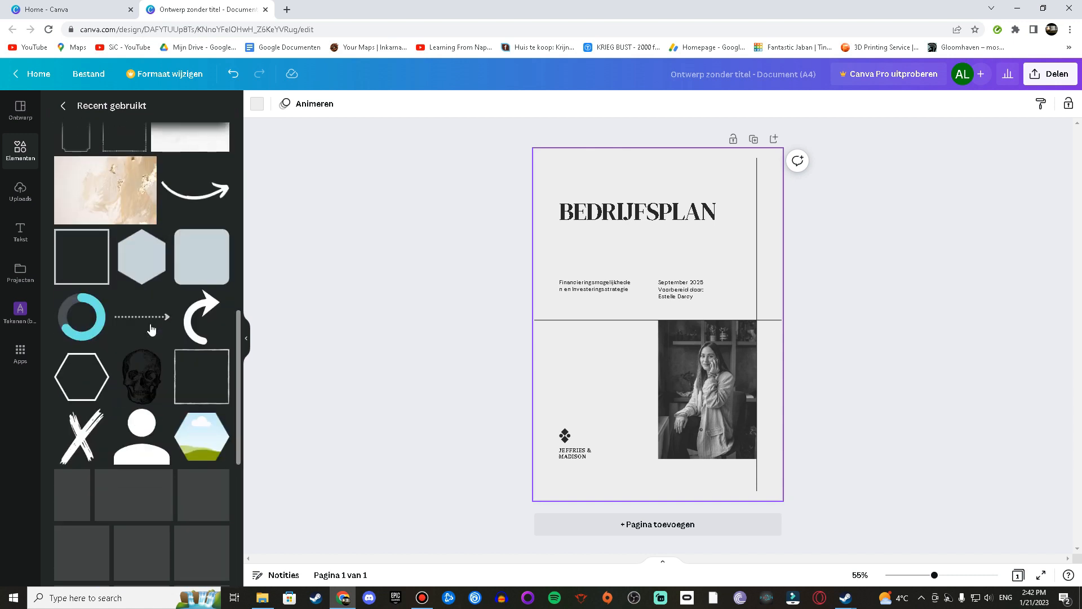
scroll(158, 304, up, 10)
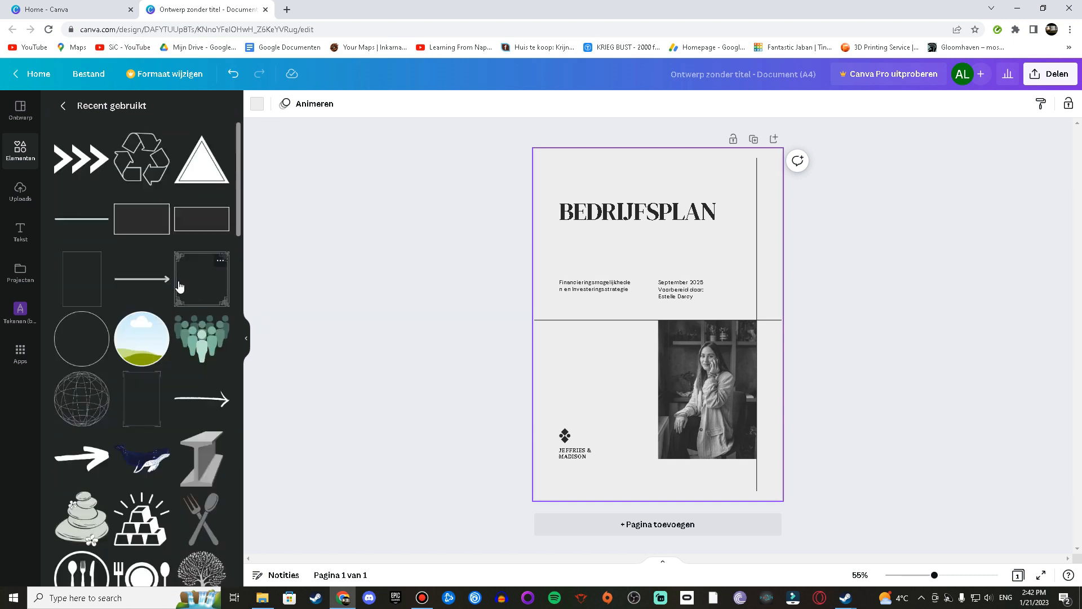
click(20, 194)
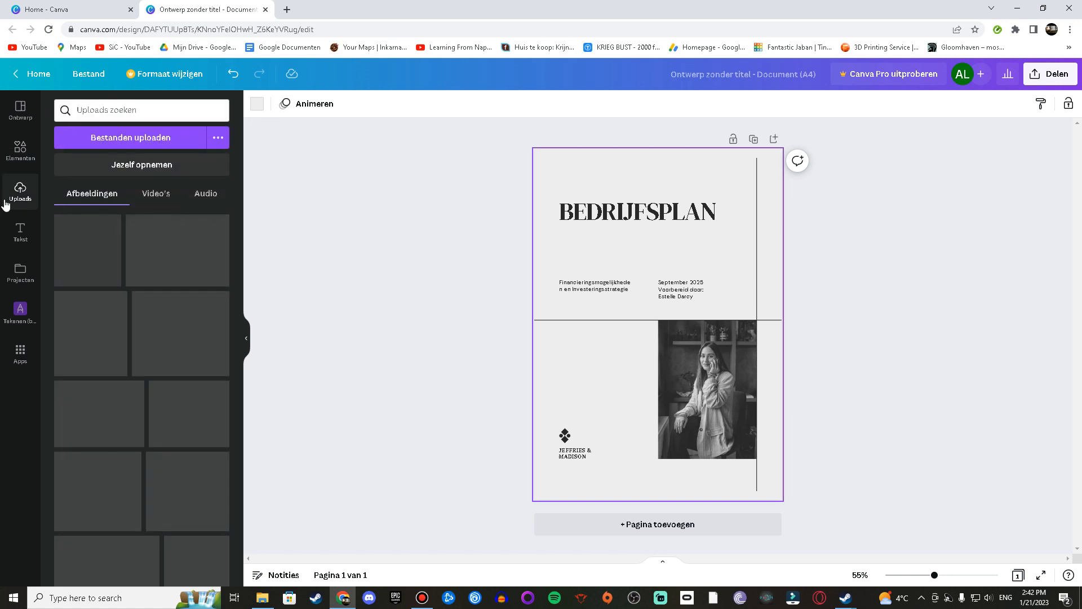
scroll(162, 354, down, 5)
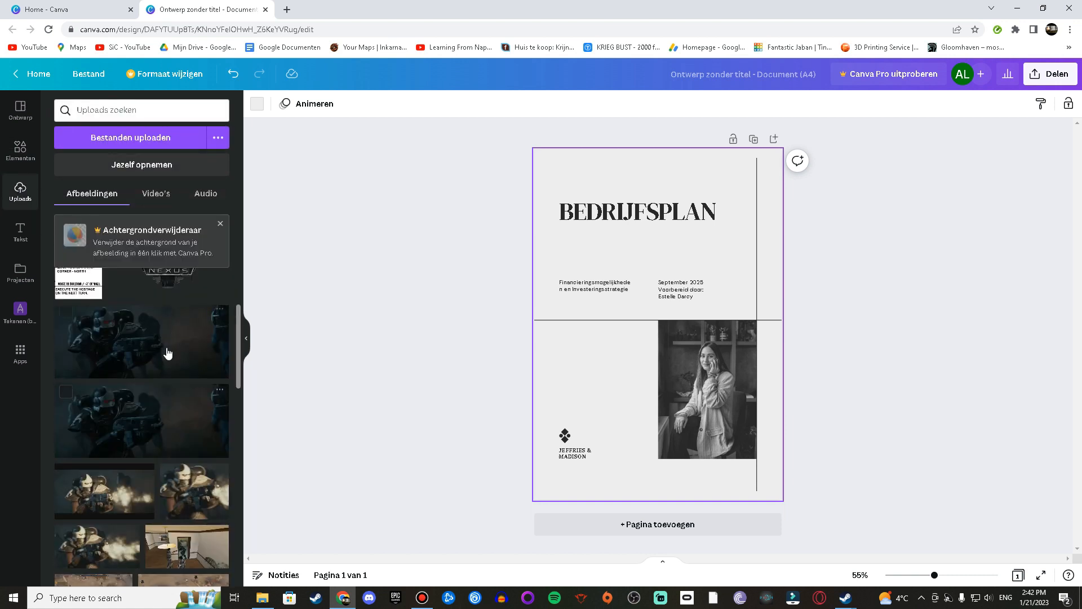
scroll(160, 354, down, 5)
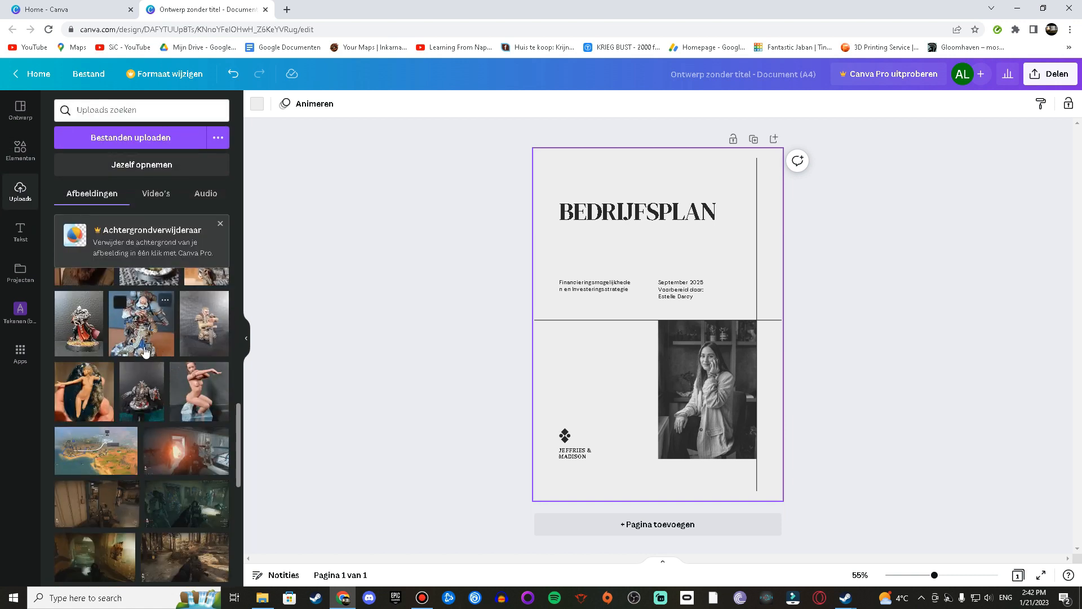
scroll(147, 351, down, 3)
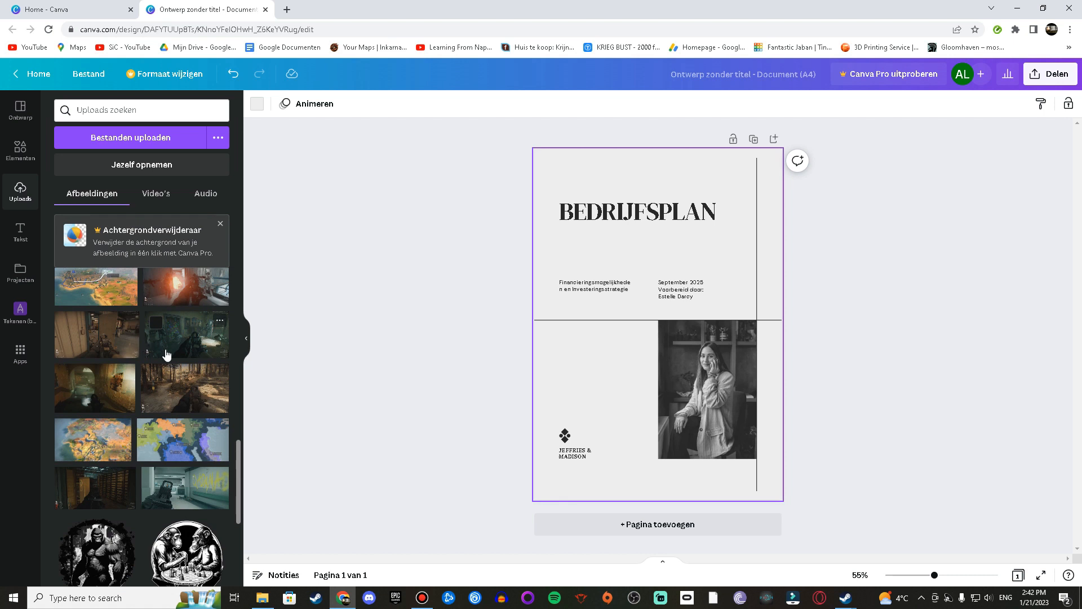
scroll(177, 378, up, 2)
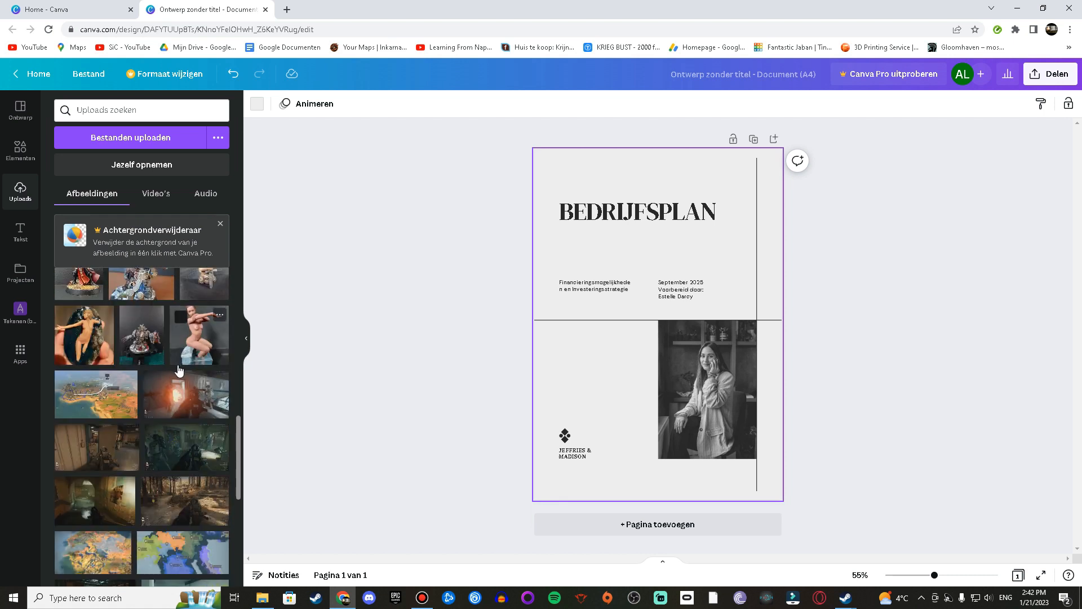
scroll(172, 378, up, 10)
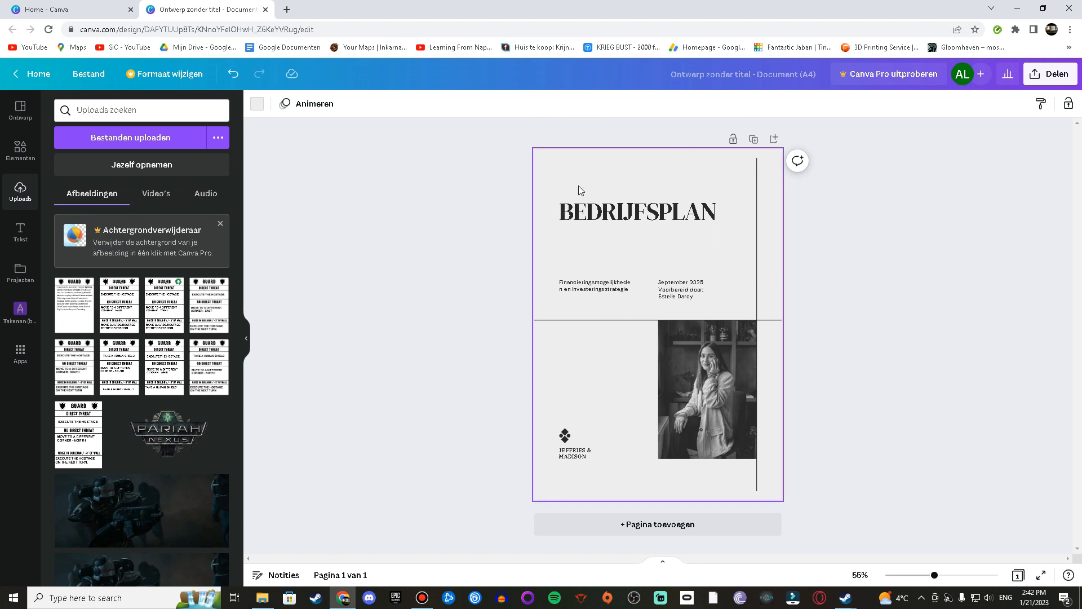
click(403, 211)
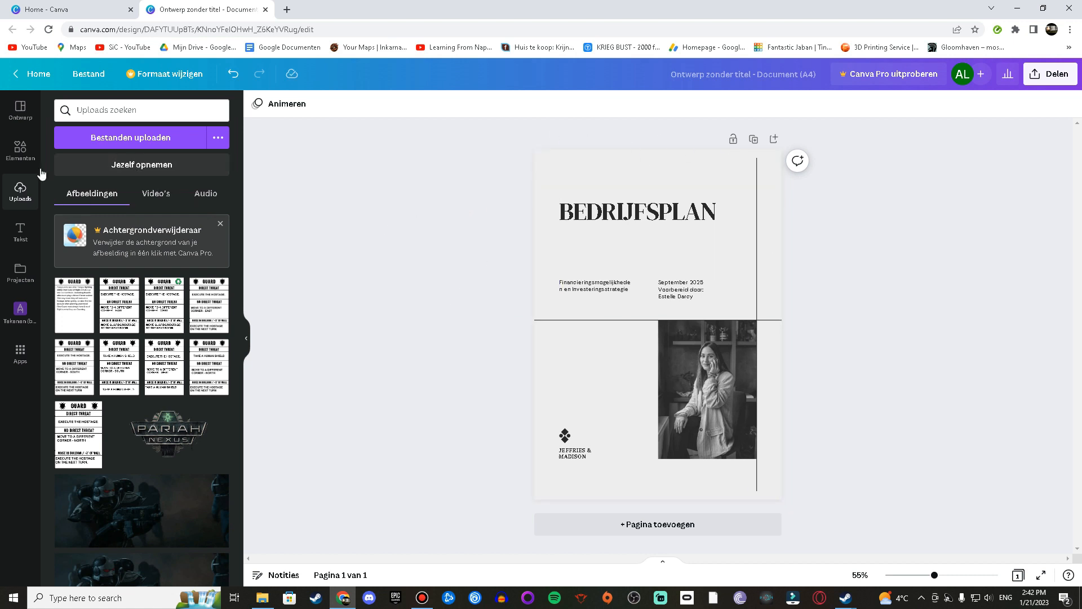
Step: Open the design's download options and review the available file types
click(1052, 83)
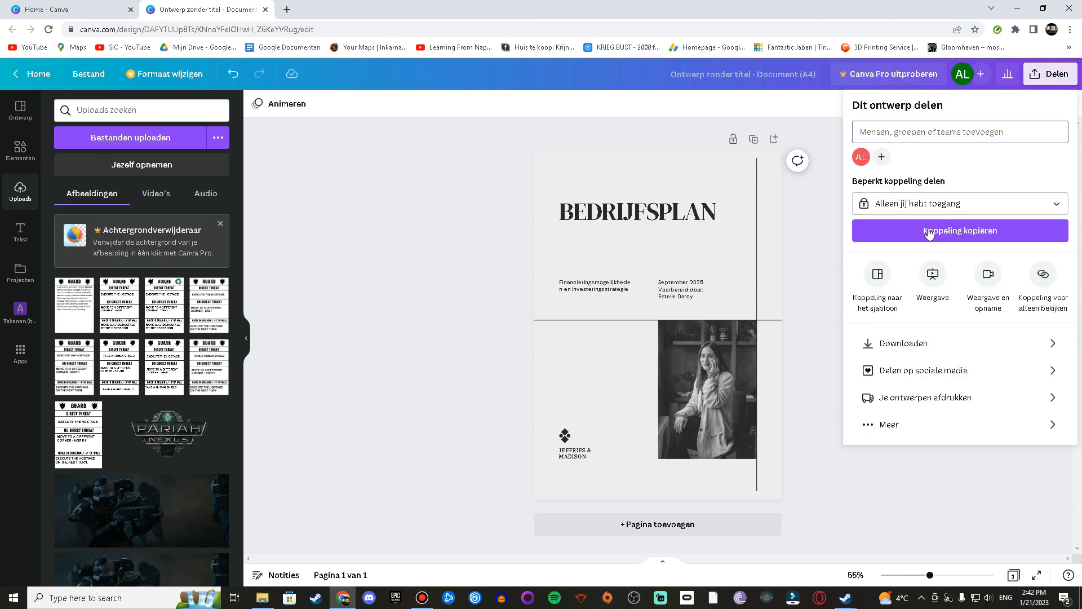
click(933, 347)
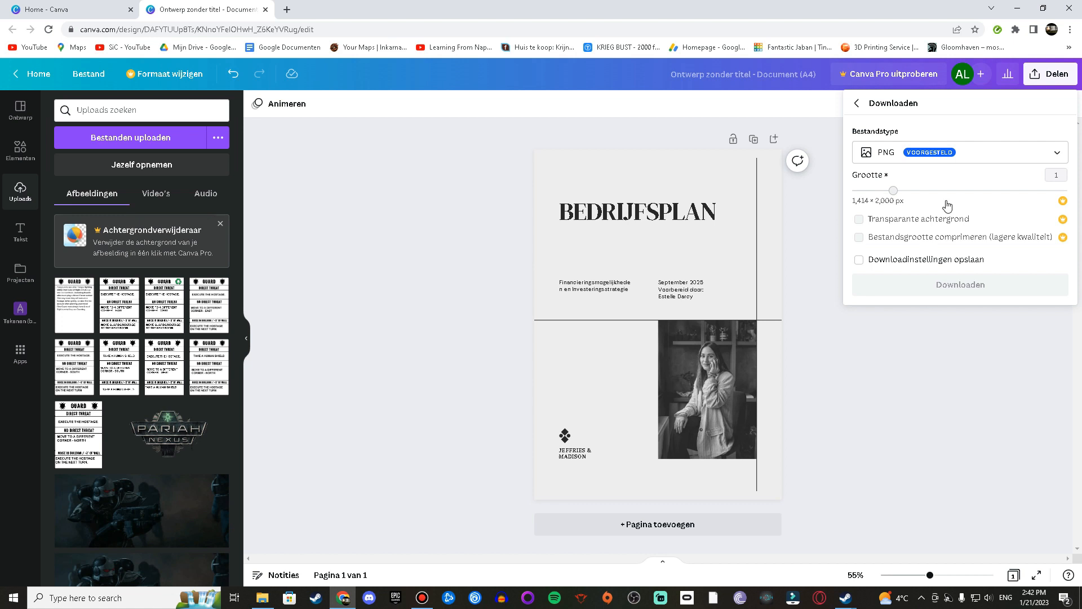
click(925, 153)
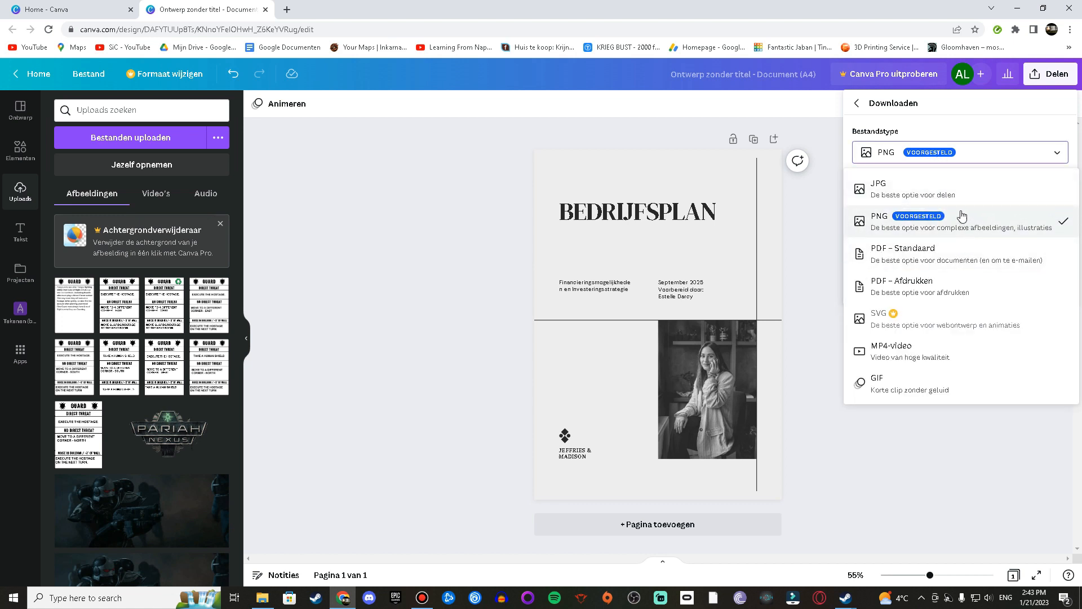
click(904, 461)
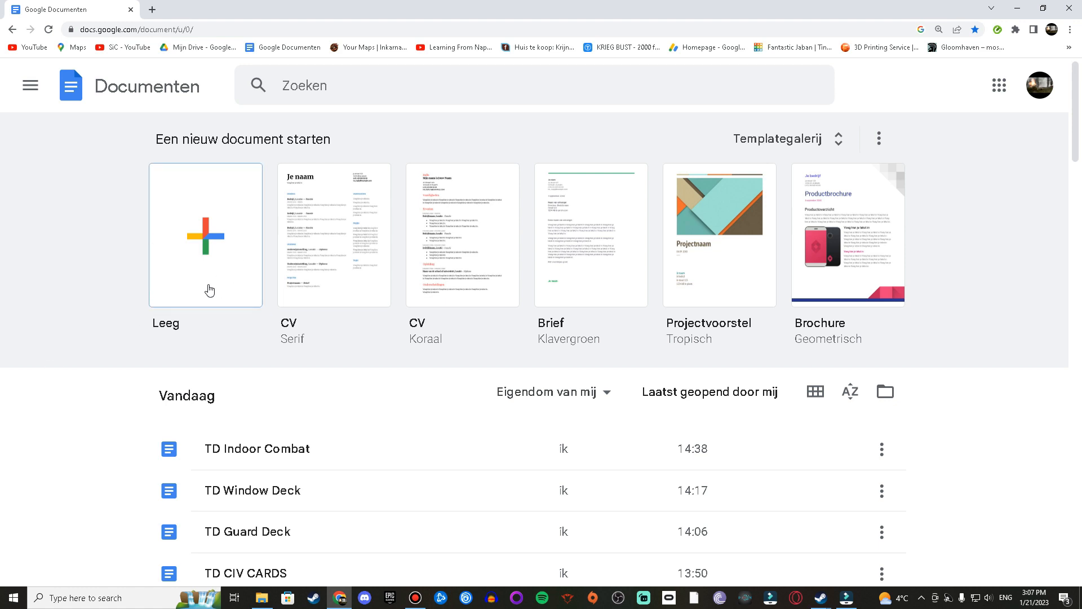
Step: In Google Docs, create a blank document and name it cards for printing
click(220, 198)
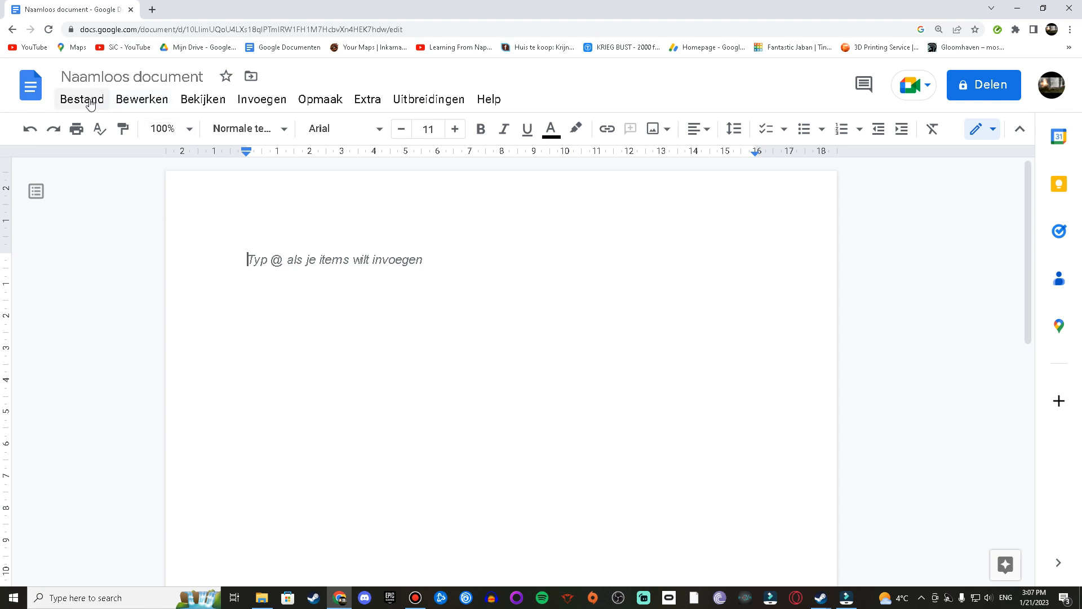
click(179, 76)
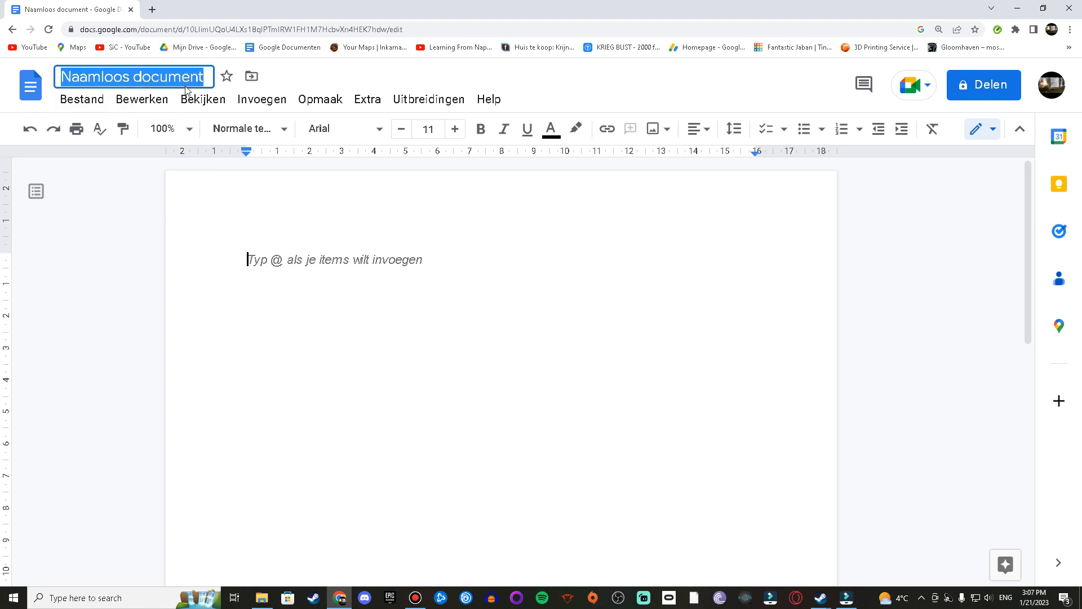
text(cards for p)
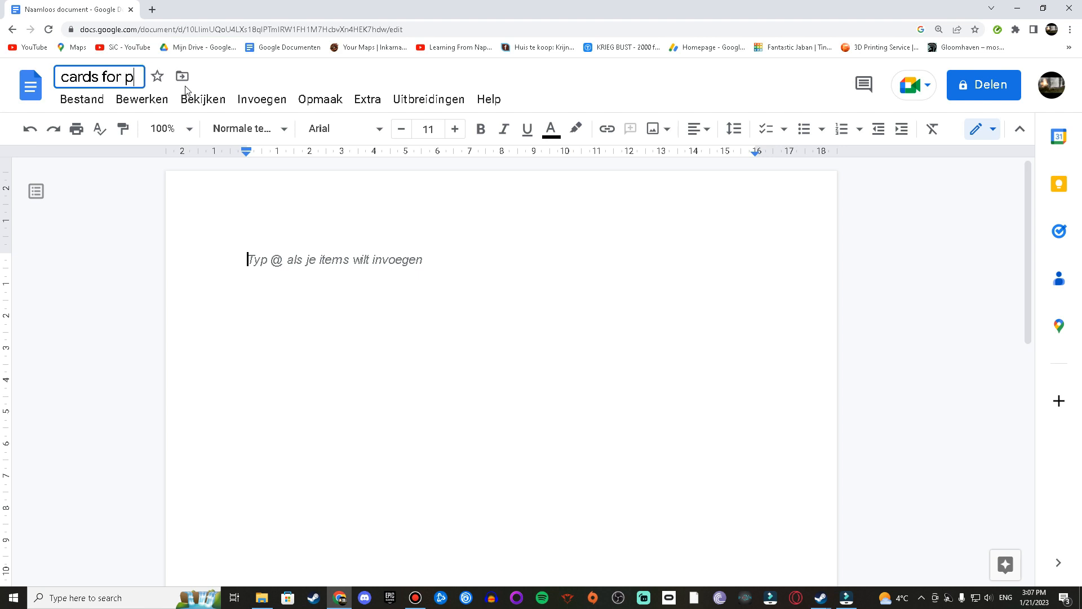
text(rinting)
key(Return)
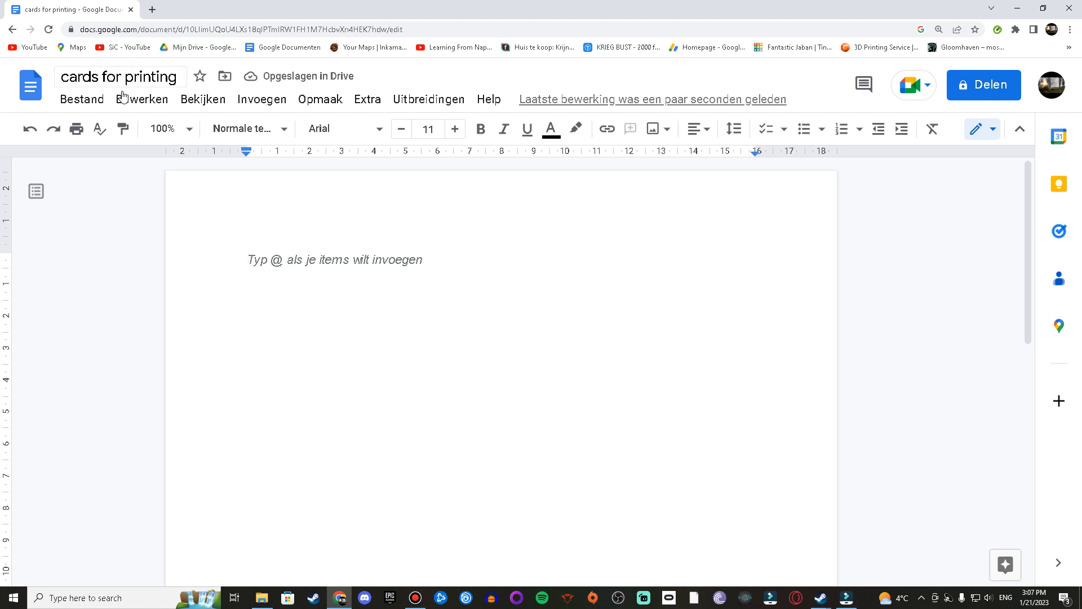
Step: Set all four page margins to 0.5 cm in the page setup
click(82, 99)
mouse_move(142, 99)
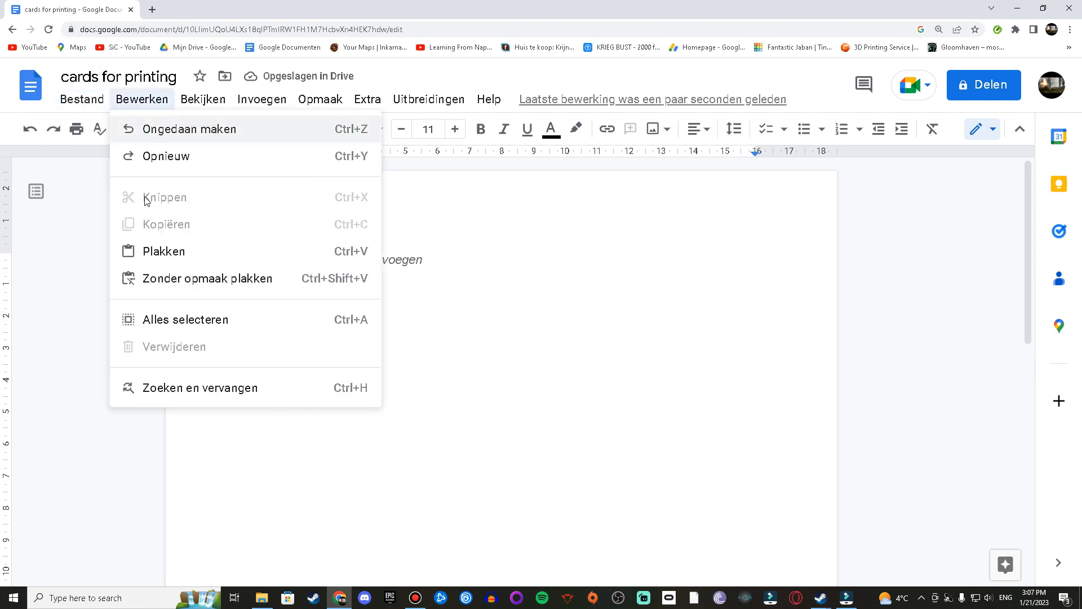
mouse_move(86, 106)
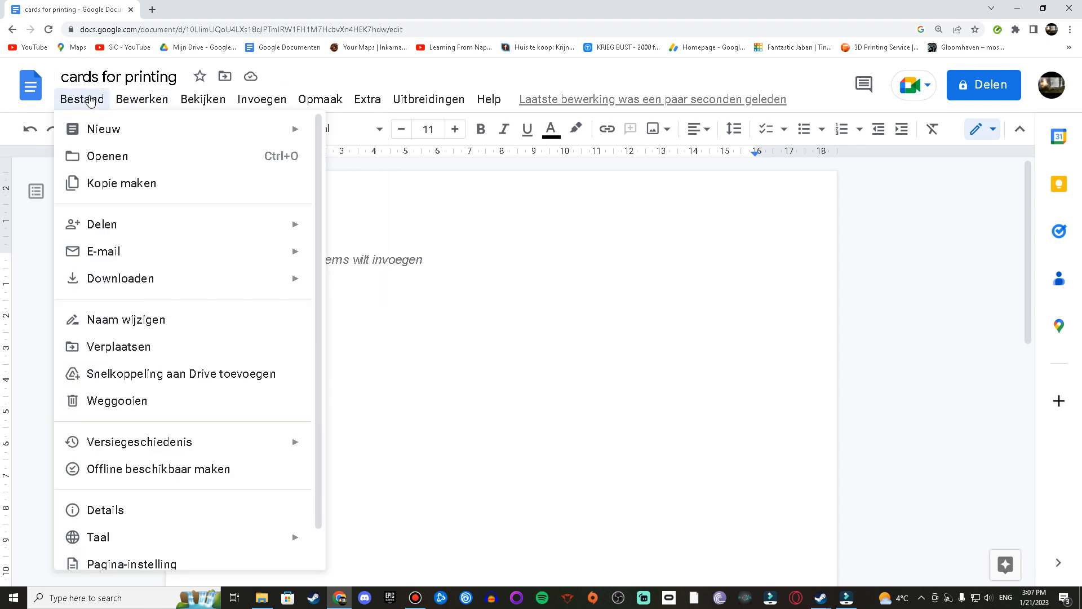
scroll(162, 410, down, 1)
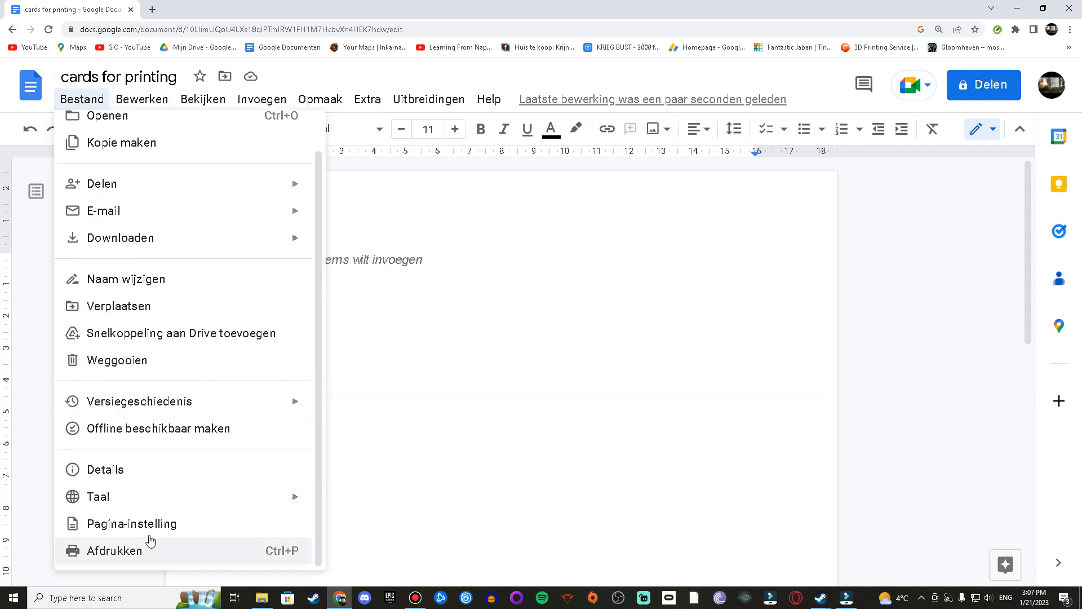
click(152, 523)
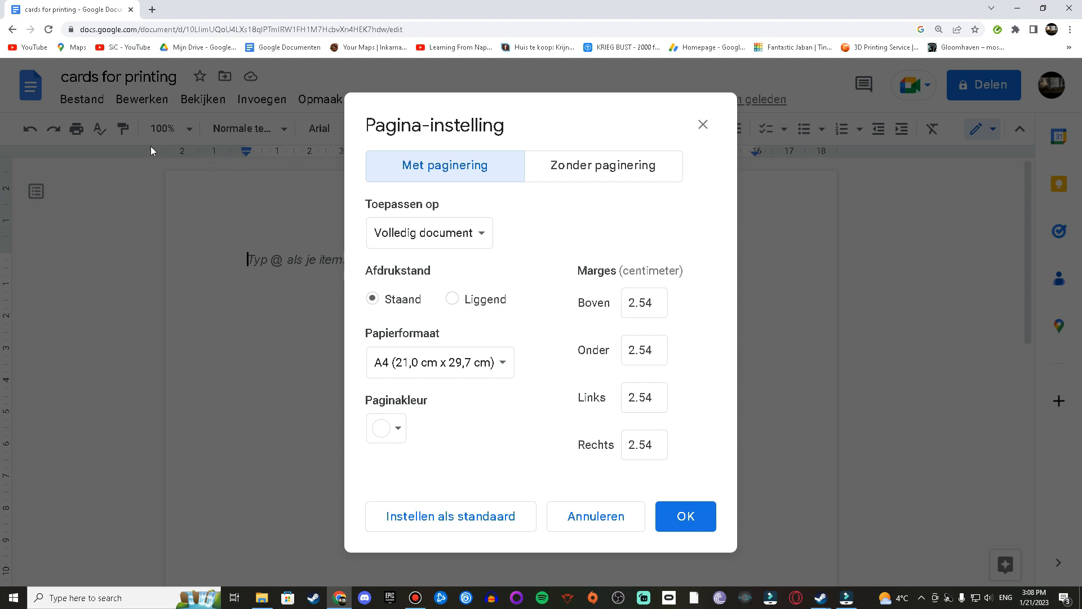
drag(658, 305, 548, 291)
text(0.5)
drag(649, 344, 543, 338)
text(0)
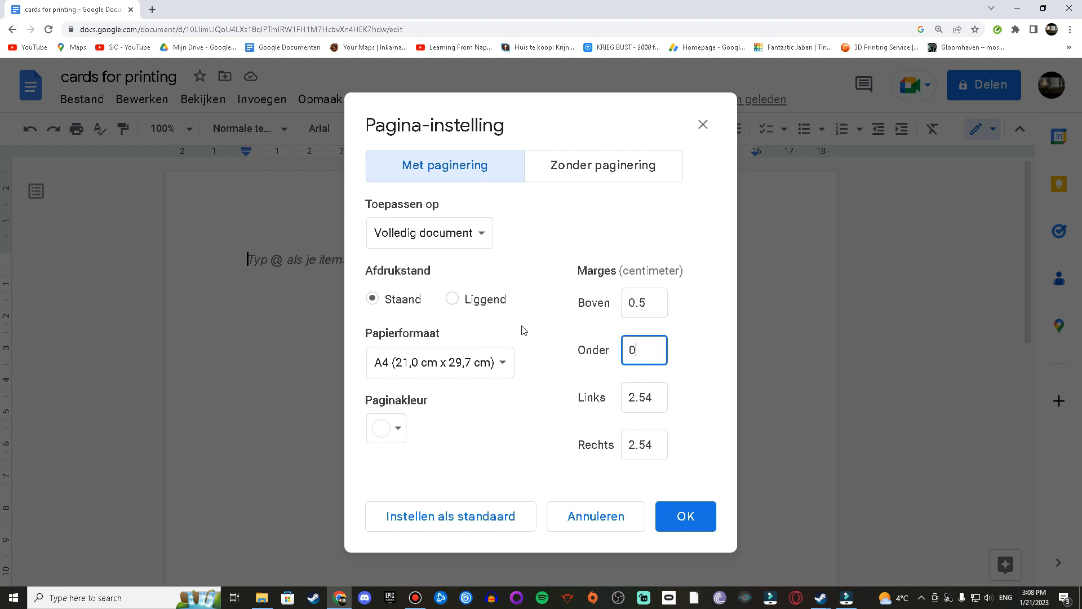
drag(650, 404, 567, 381)
text(0)
click(652, 439)
key(BackSpace)
key(BackSpace)
key(BackSpace)
key(BackSpace)
text(90)
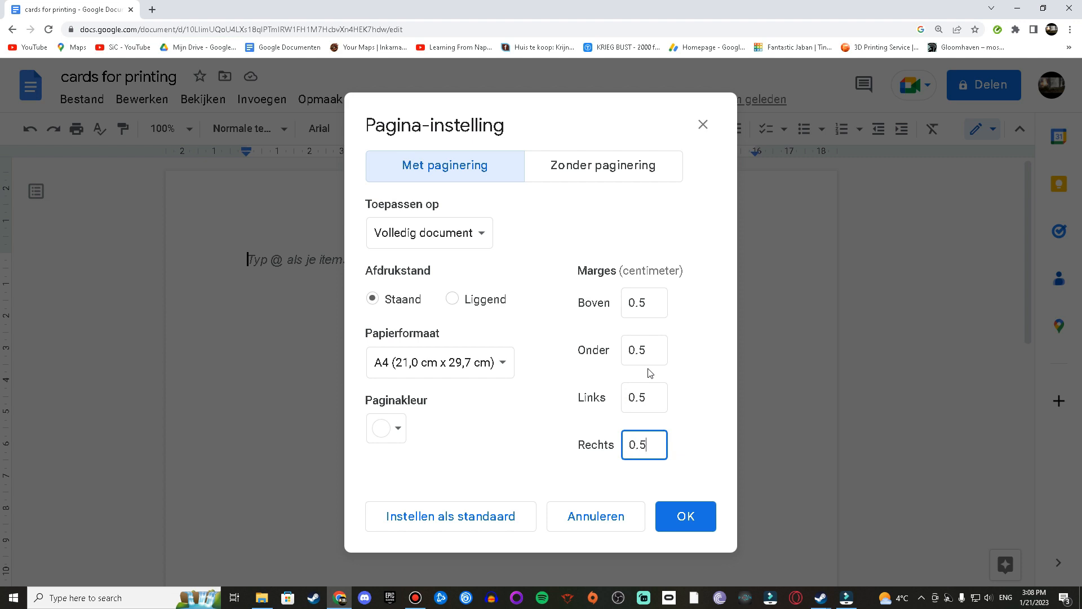
click(704, 515)
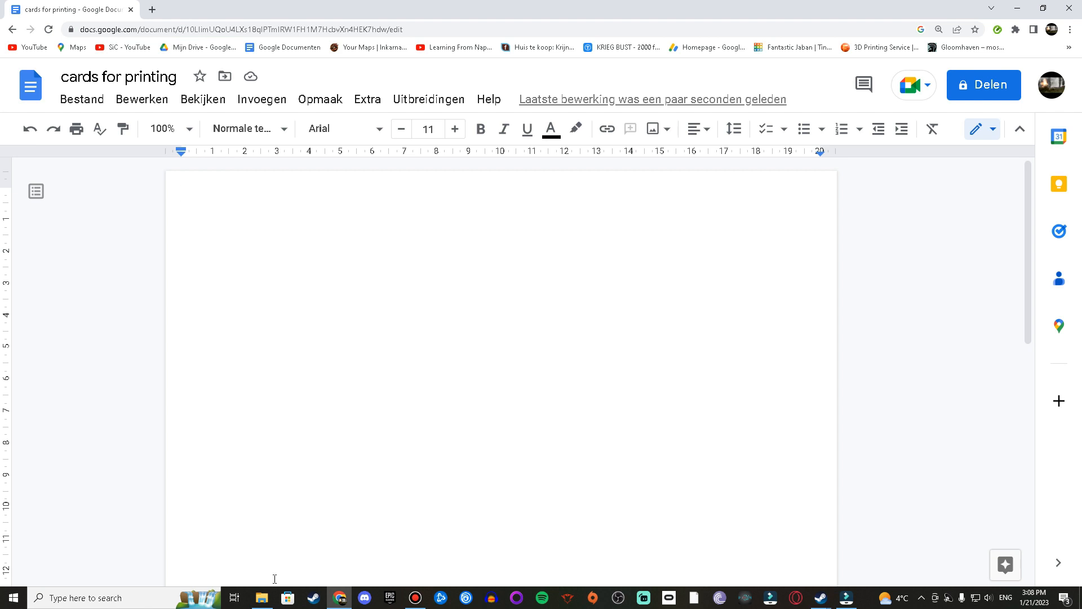
Step: Insert all Desire card images except the three back cards from the Desire Cards folder into the document
click(260, 604)
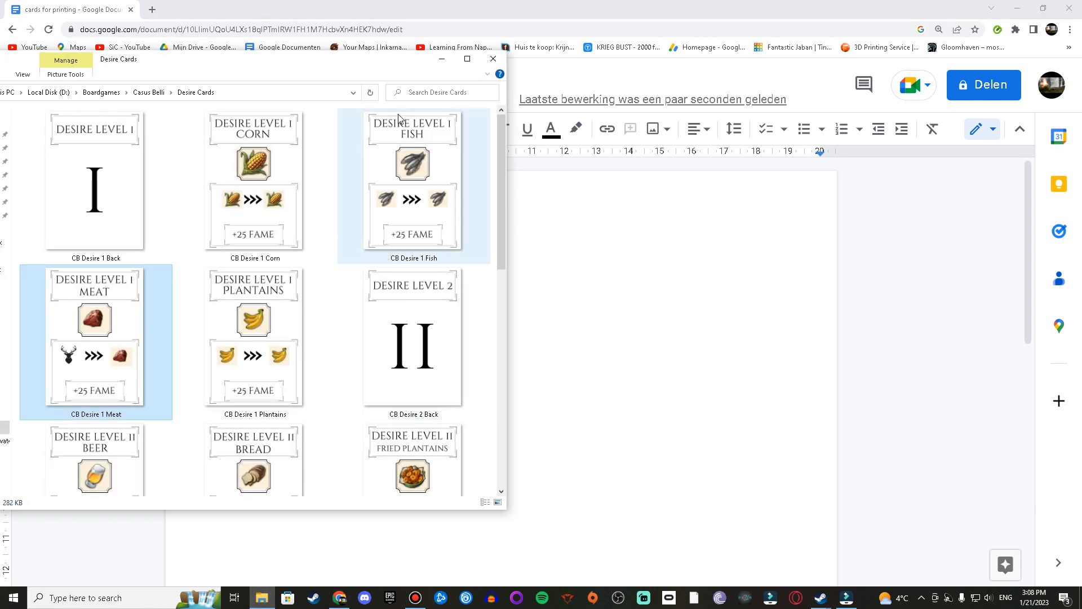
drag(364, 68, 823, 106)
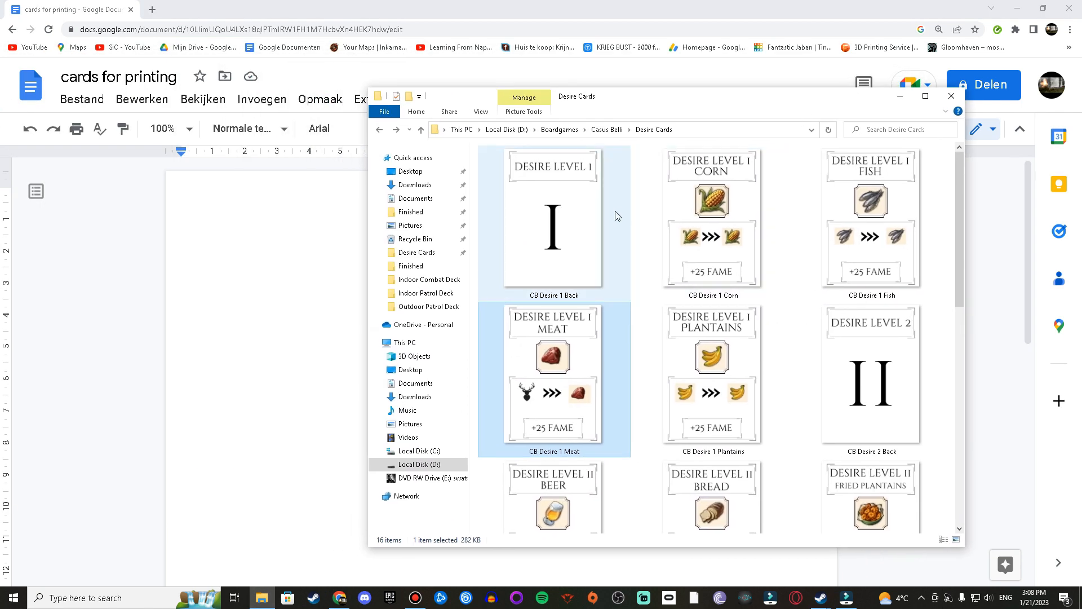
click(696, 219)
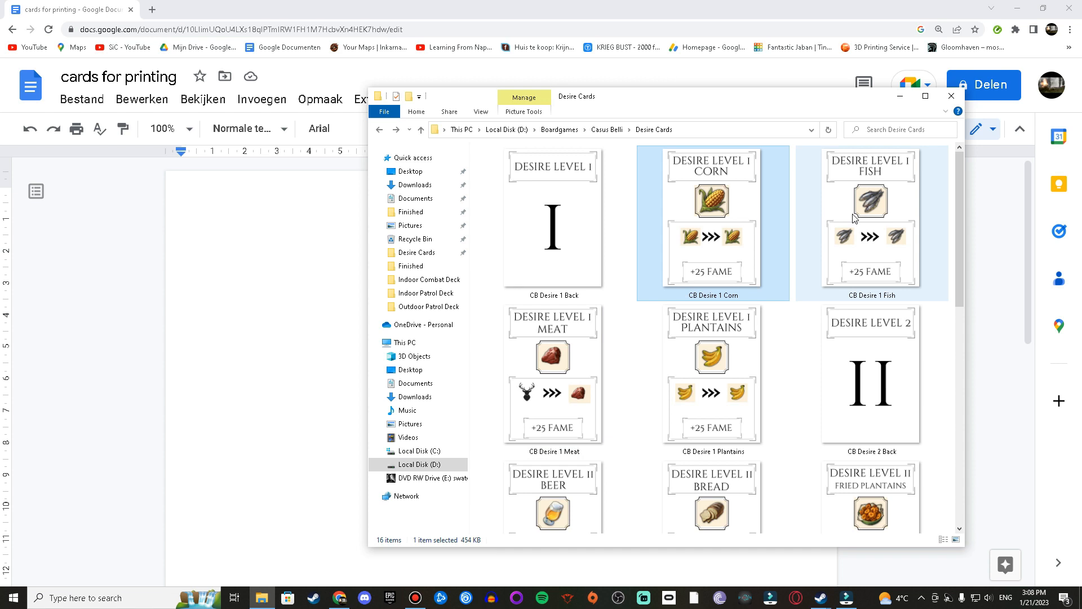
ctrl+click(880, 207)
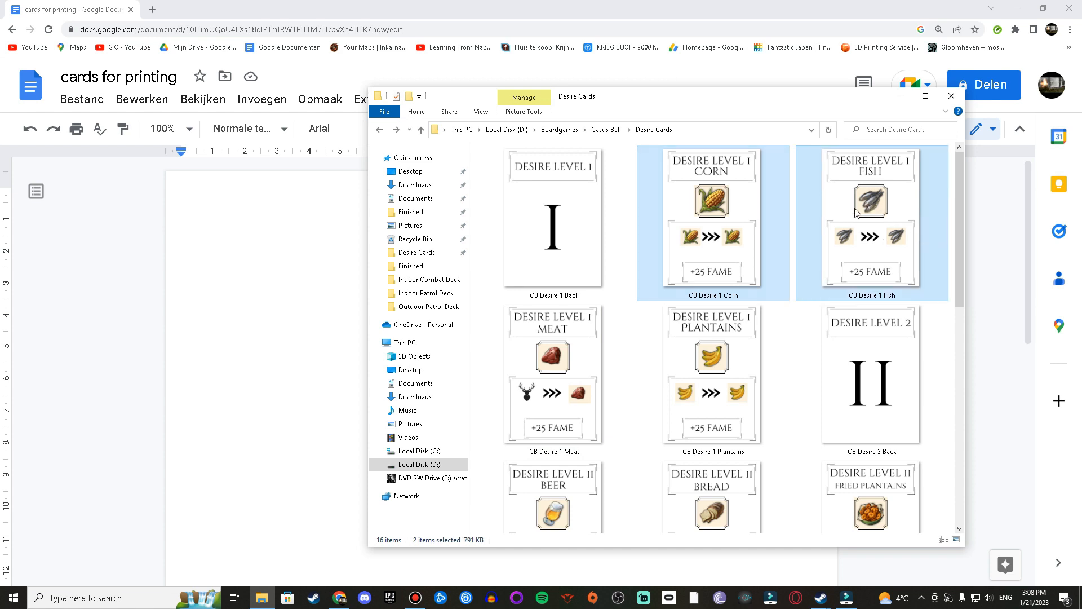
ctrl+click(604, 341)
ctrl+click(713, 333)
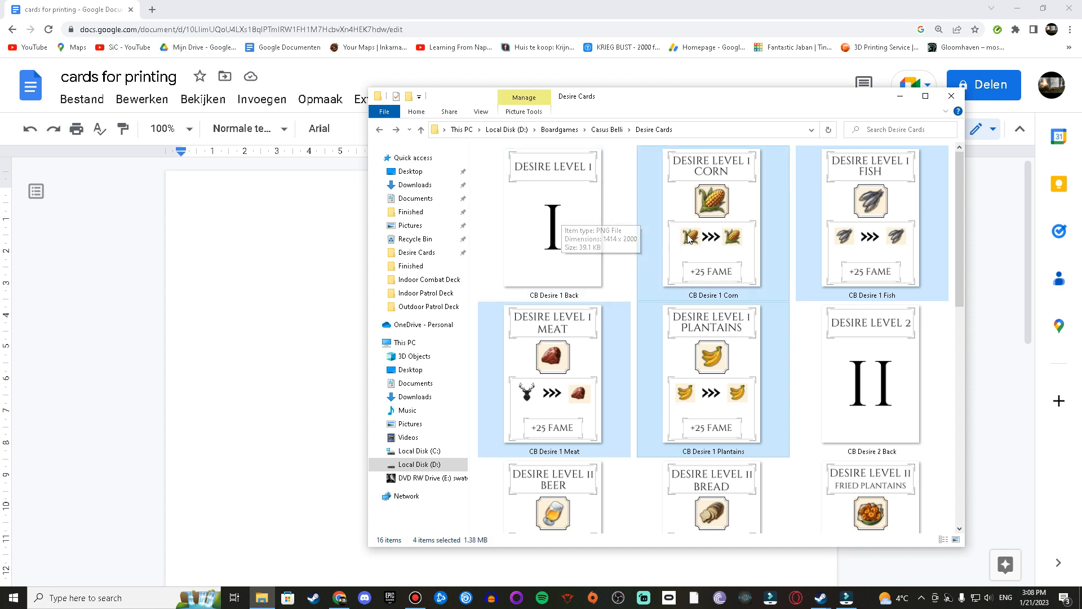
scroll(656, 298, down, 3)
ctrl+click(575, 316)
ctrl+click(710, 319)
ctrl+click(849, 322)
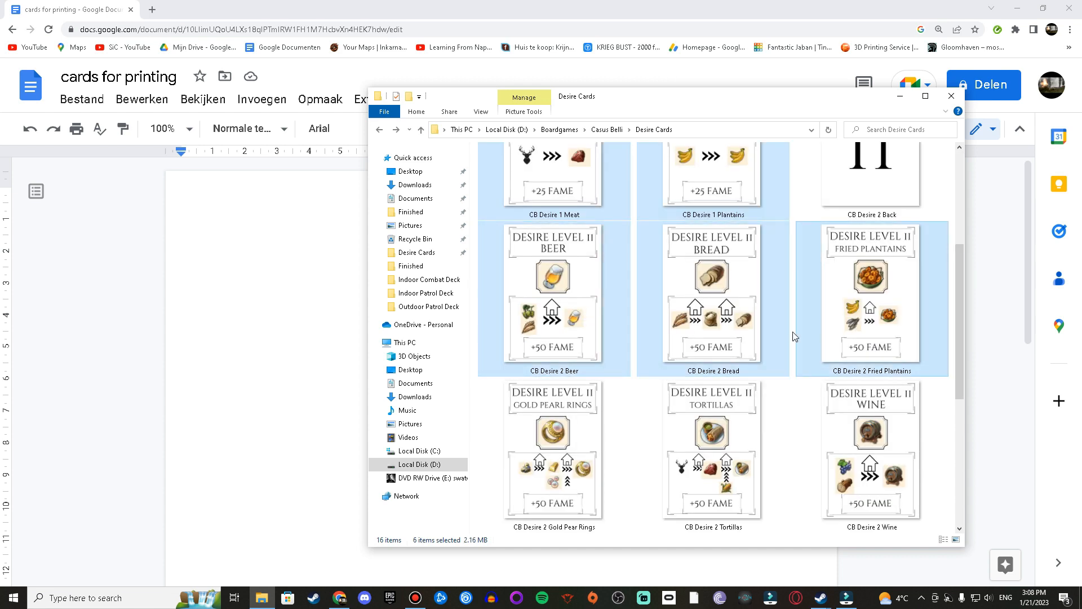
ctrl+click(584, 431)
ctrl+click(696, 434)
ctrl+click(891, 444)
scroll(833, 411, down, 3)
ctrl+click(733, 307)
ctrl+click(896, 310)
ctrl+click(572, 451)
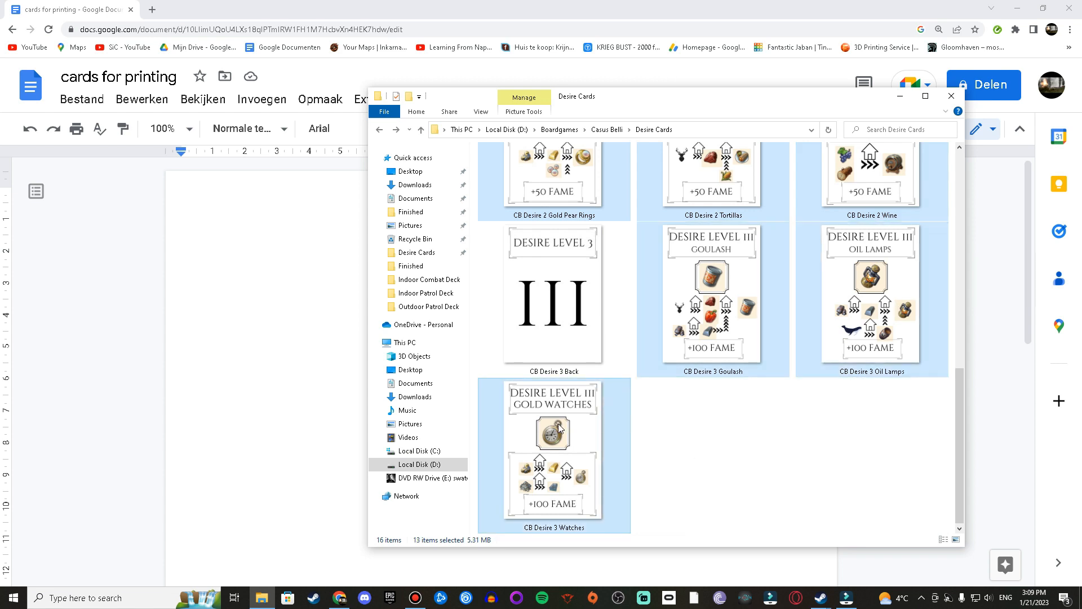
click(331, 283)
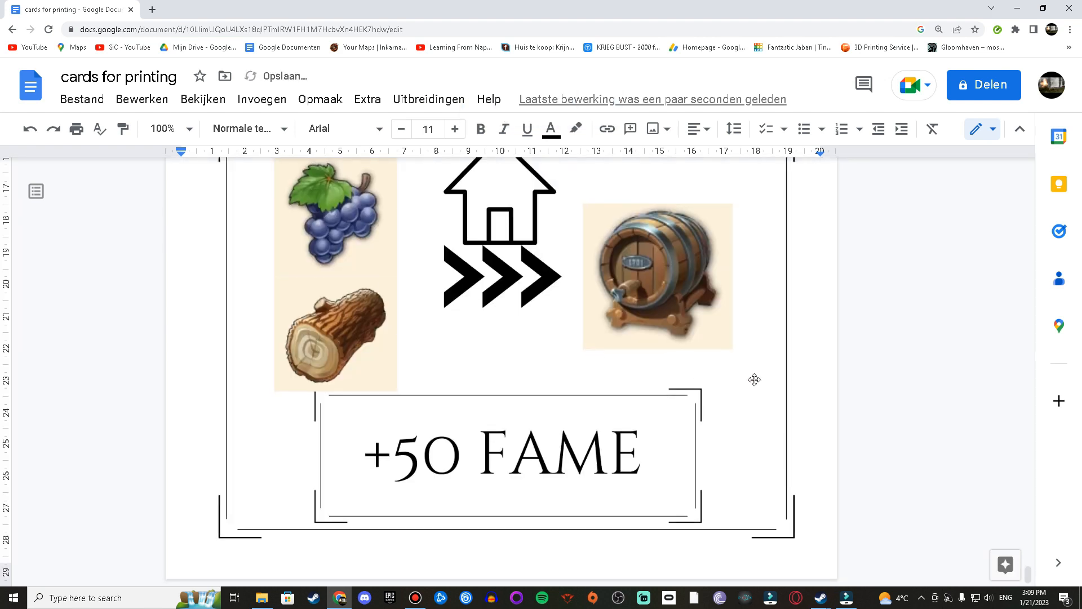
Step: Resize the Goulash card image to 8.8 cm high with the aspect ratio locked
scroll(755, 379, up, 9)
scroll(515, 338, down, 4)
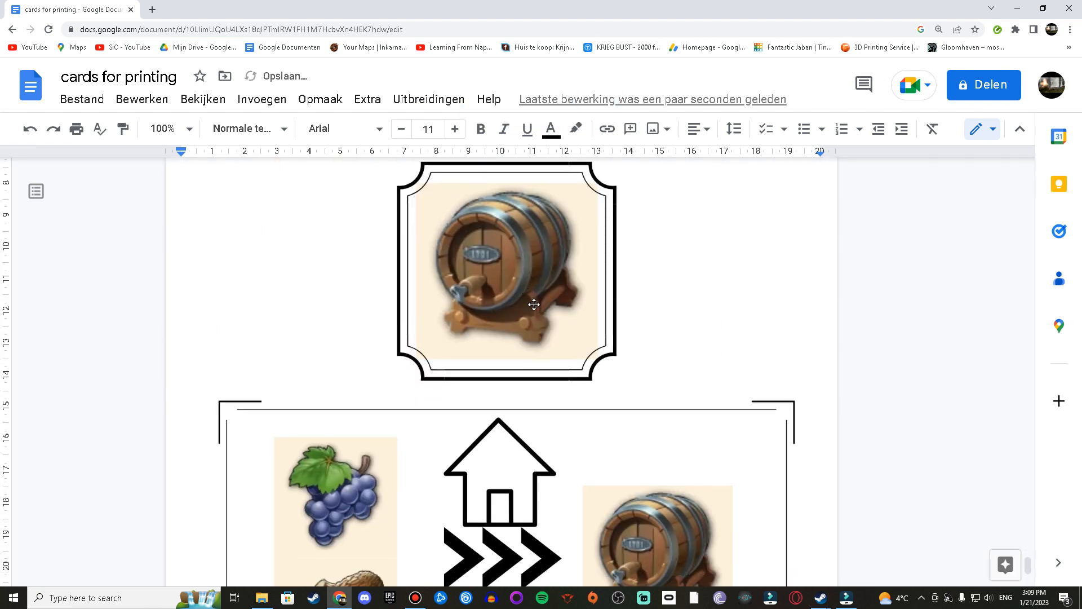
mouse_move(1027, 548)
mouse_down()
mouse_move(1026, 518)
mouse_move(1027, 527)
mouse_up()
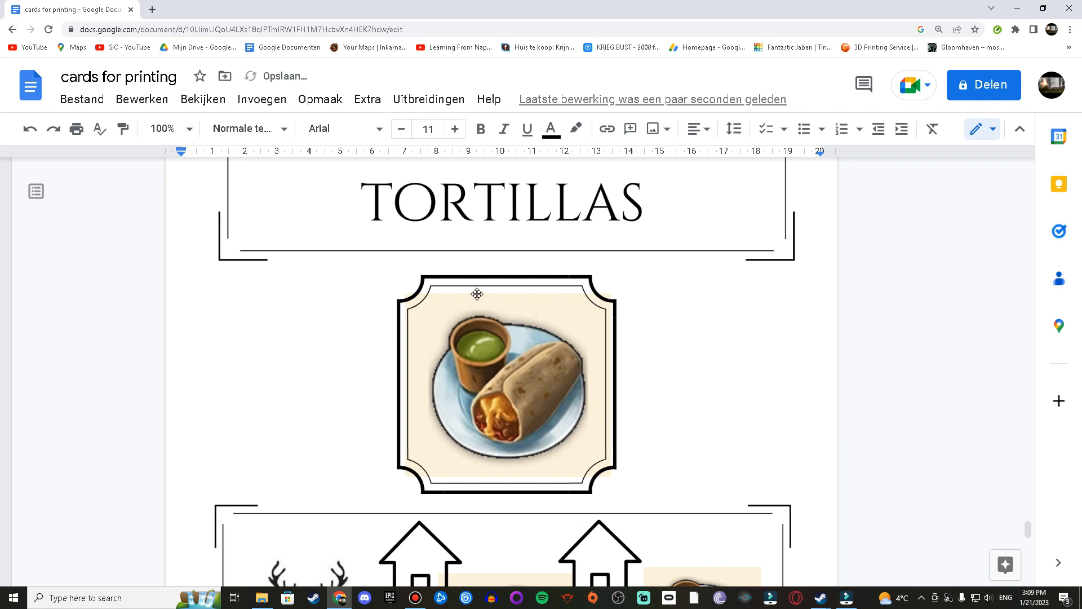
scroll(801, 328, down, 5)
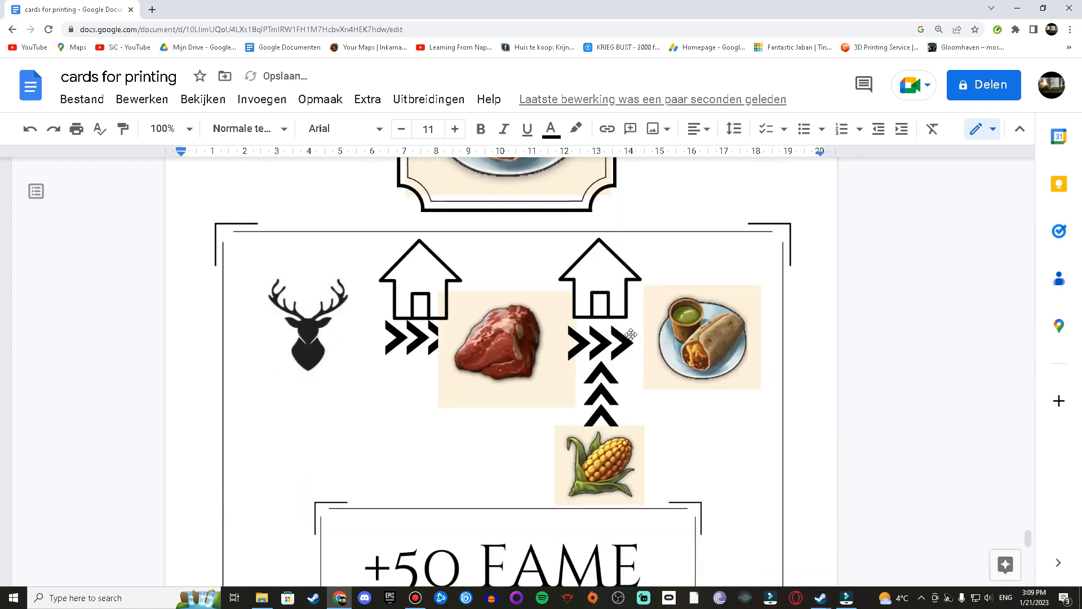
drag(1026, 537, 1026, 169)
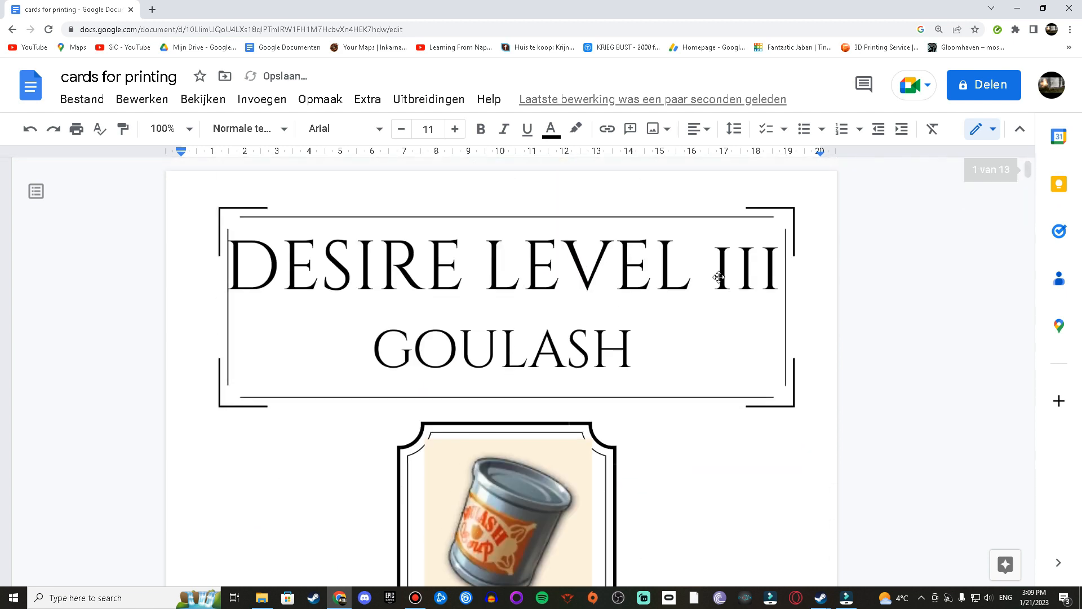
scroll(476, 299, down, 4)
click(314, 262)
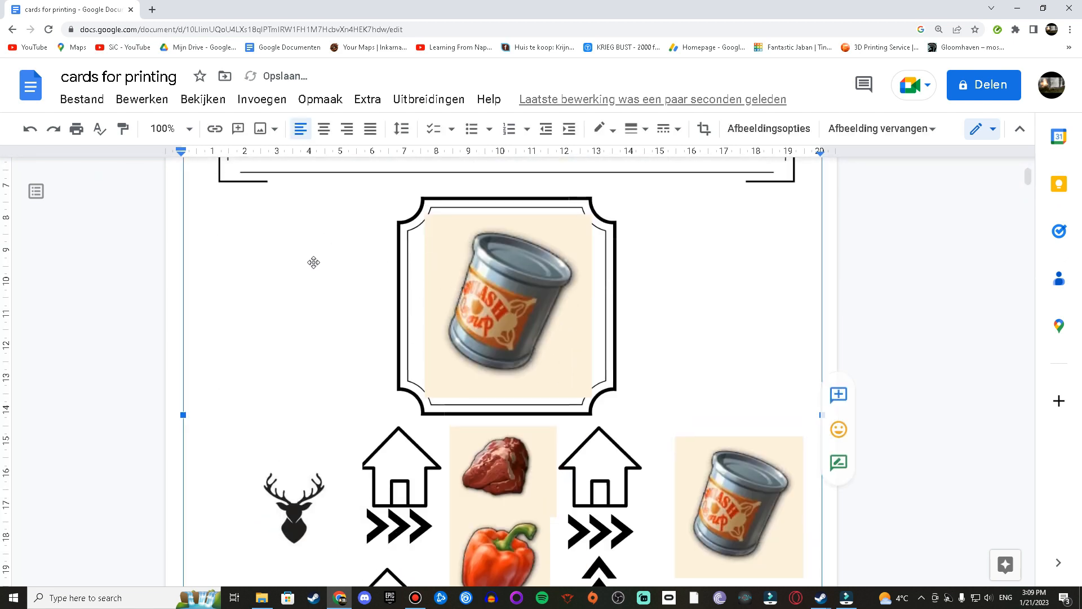
scroll(314, 263, up, 2)
right_click(424, 274)
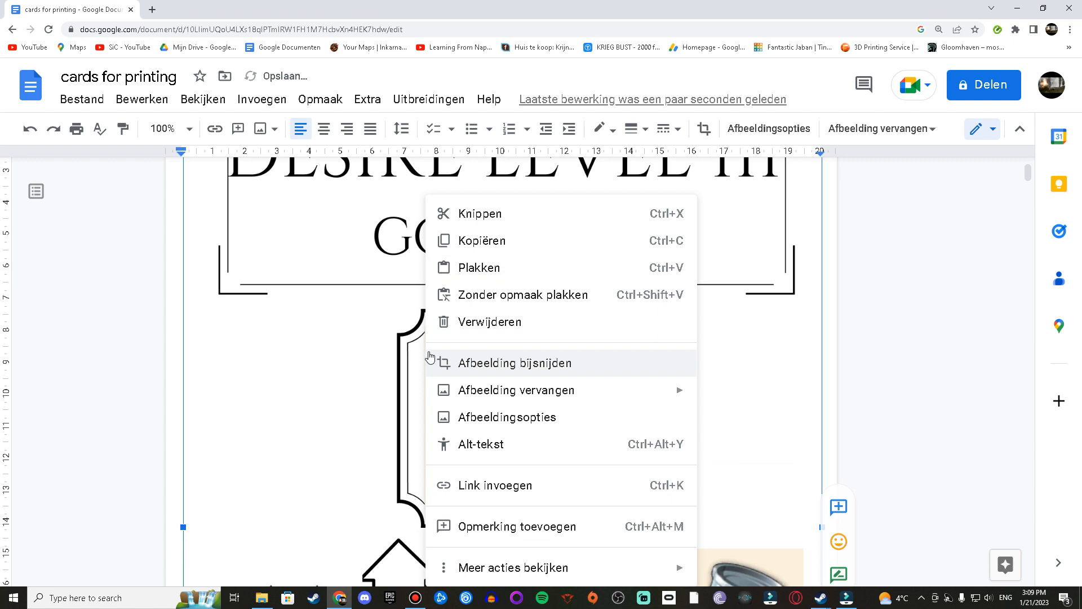
click(562, 419)
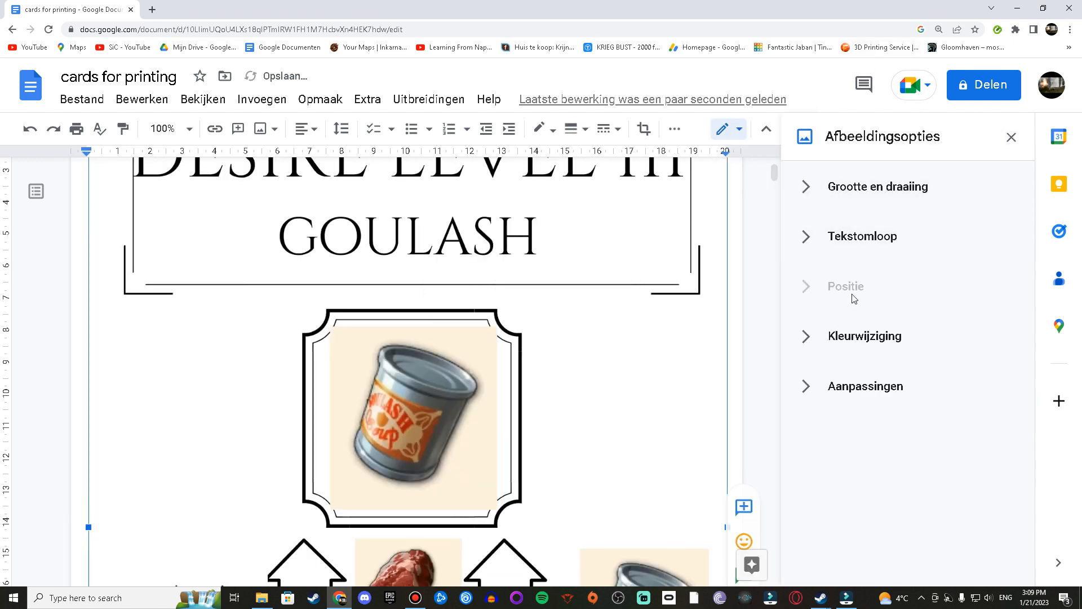
click(881, 188)
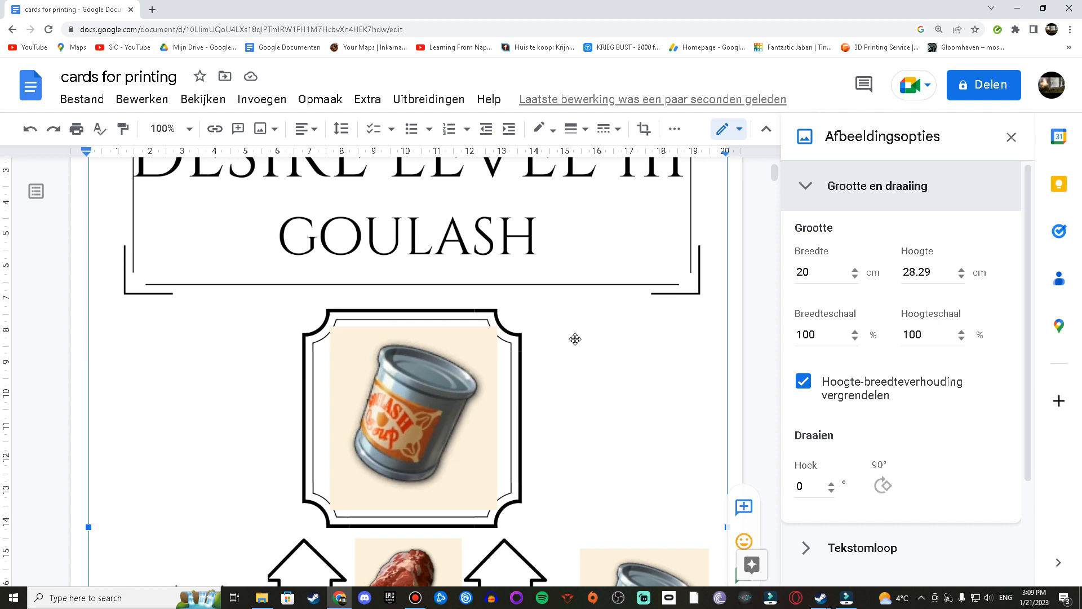
click(933, 273)
text(8.8)
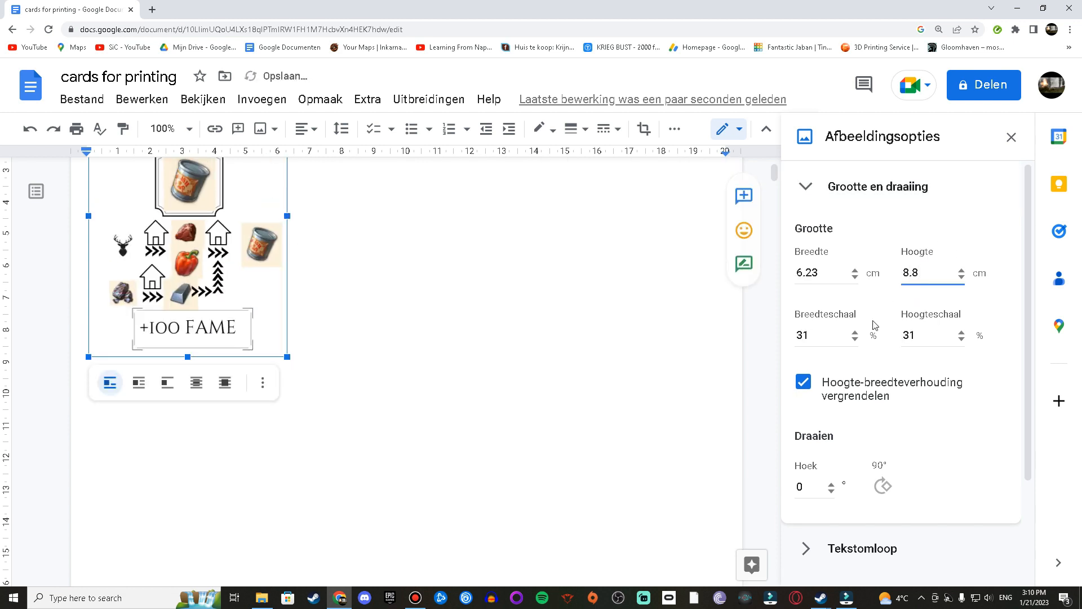
Step: Set the Oil Lamps card image height to 8.8 cm
drag(925, 272, 902, 273)
scroll(310, 273, up, 2)
scroll(367, 282, down, 3)
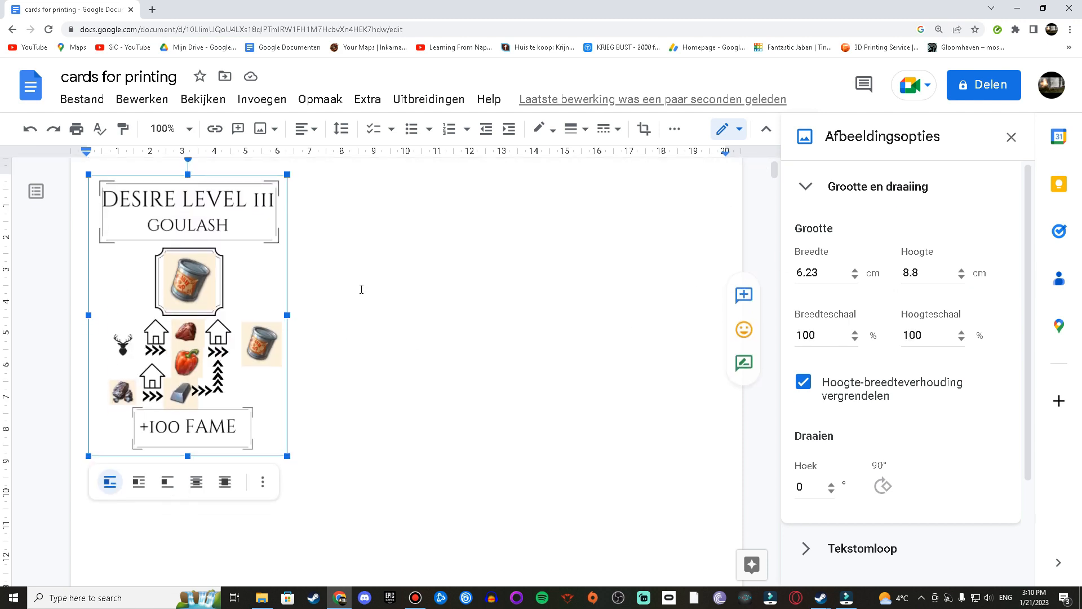
scroll(283, 248, up, 3)
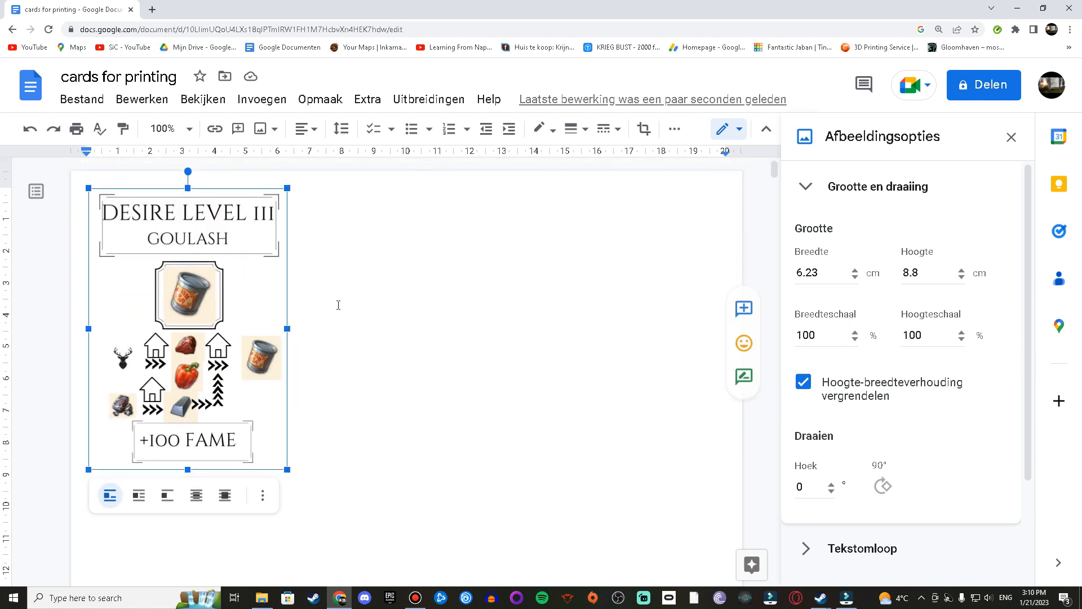
scroll(333, 302, down, 10)
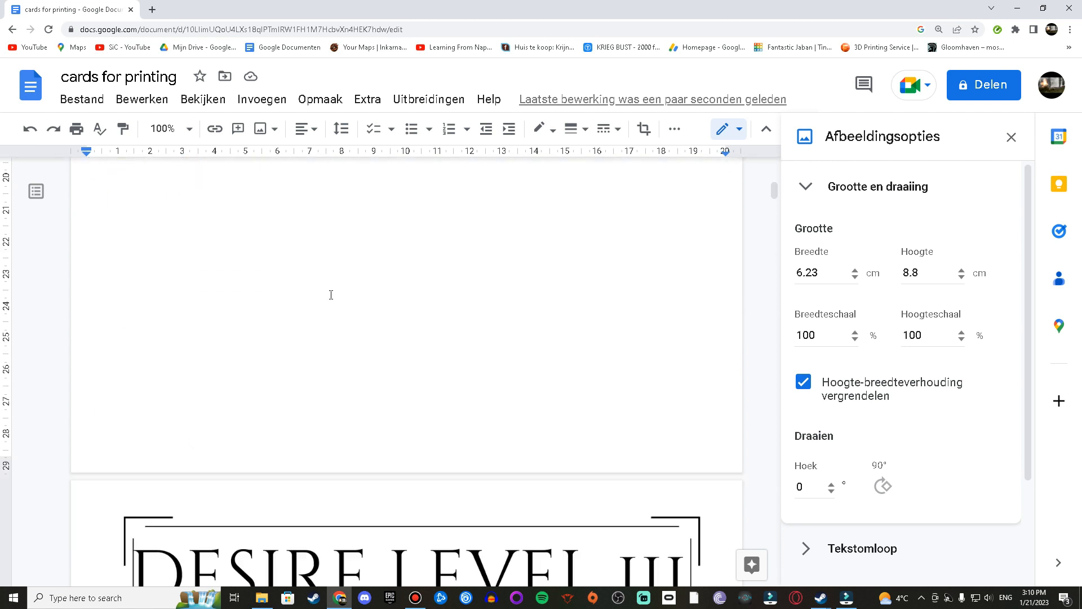
scroll(331, 295, down, 5)
click(491, 308)
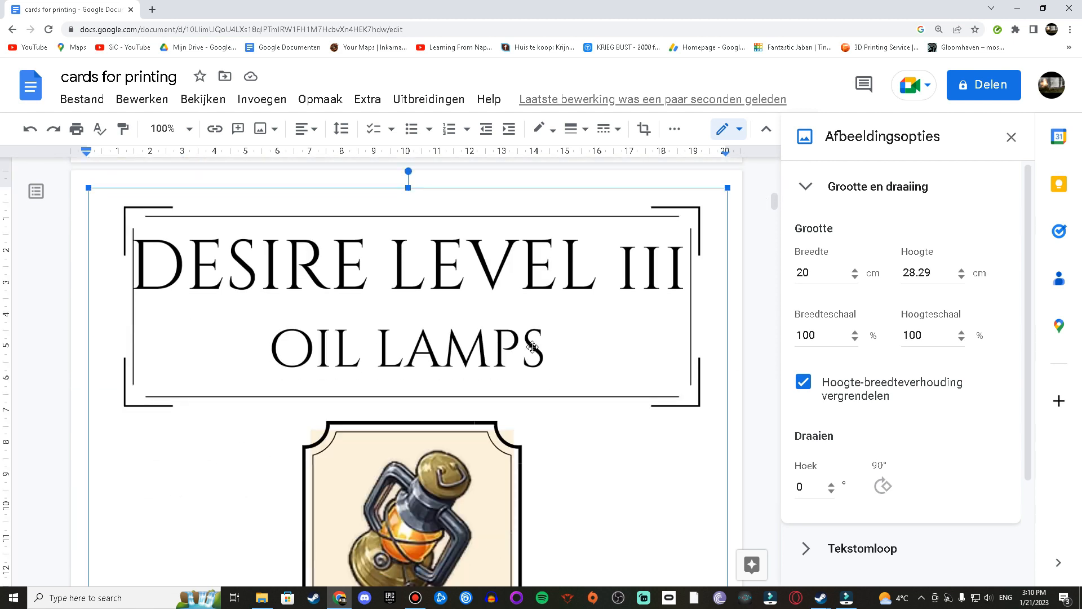
double_click(925, 273)
text(8.8)
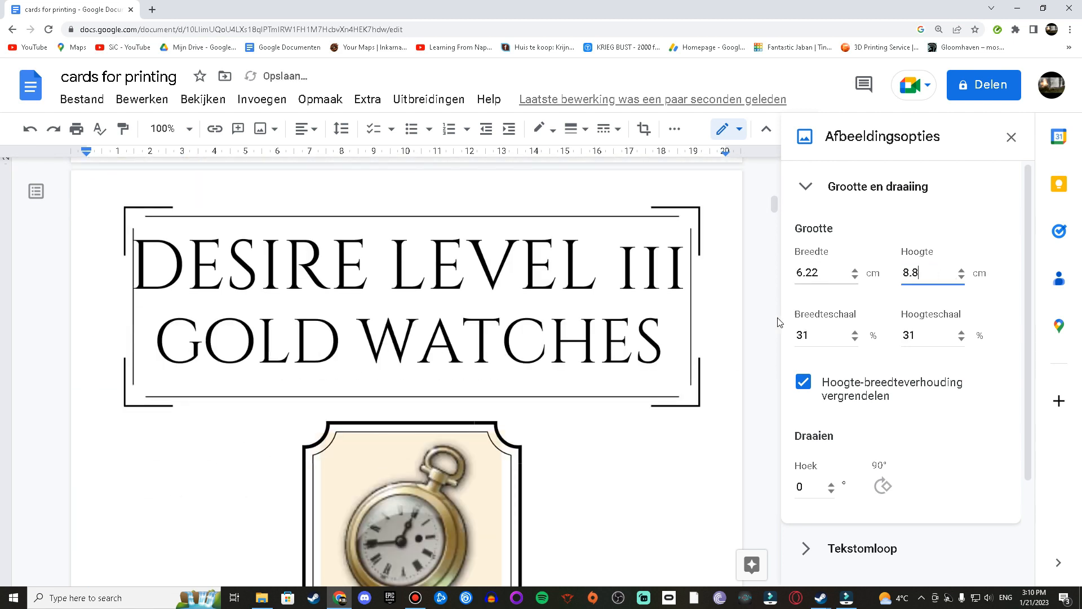
Step: Resize the Gold Watches card image, the next two card images and the Fish card image to 8.8 cm high
click(582, 346)
double_click(925, 273)
text(8.8)
click(623, 338)
double_click(924, 273)
text(8.8)
click(589, 348)
click(910, 271)
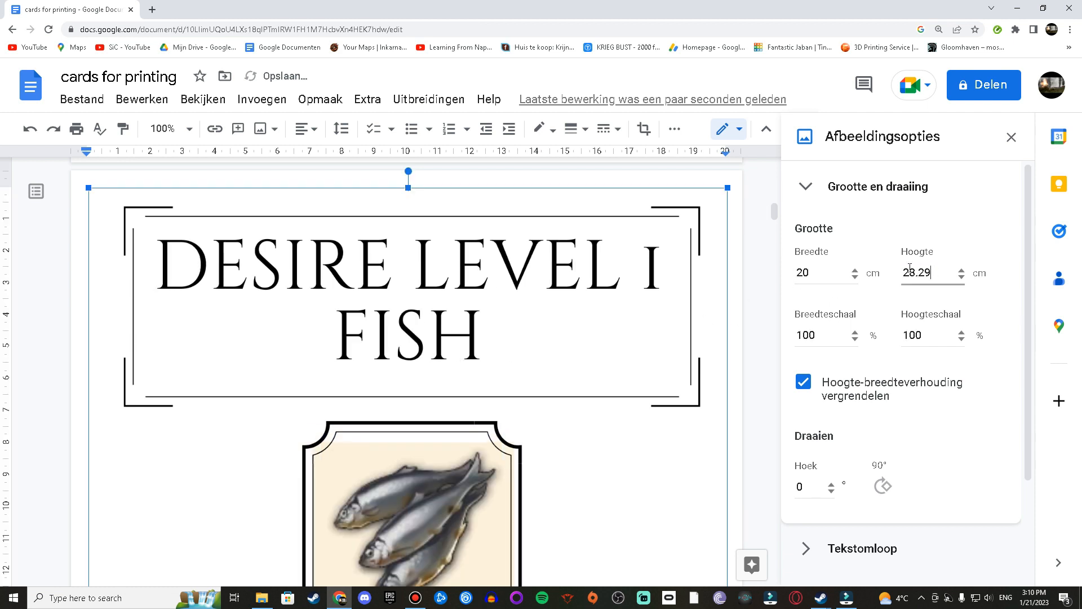
double_click(910, 271)
text(8.8)
Step: Set the height of the Meat card image and the following two card images to 8.8 cm
click(598, 317)
double_click(902, 274)
text(8.8)
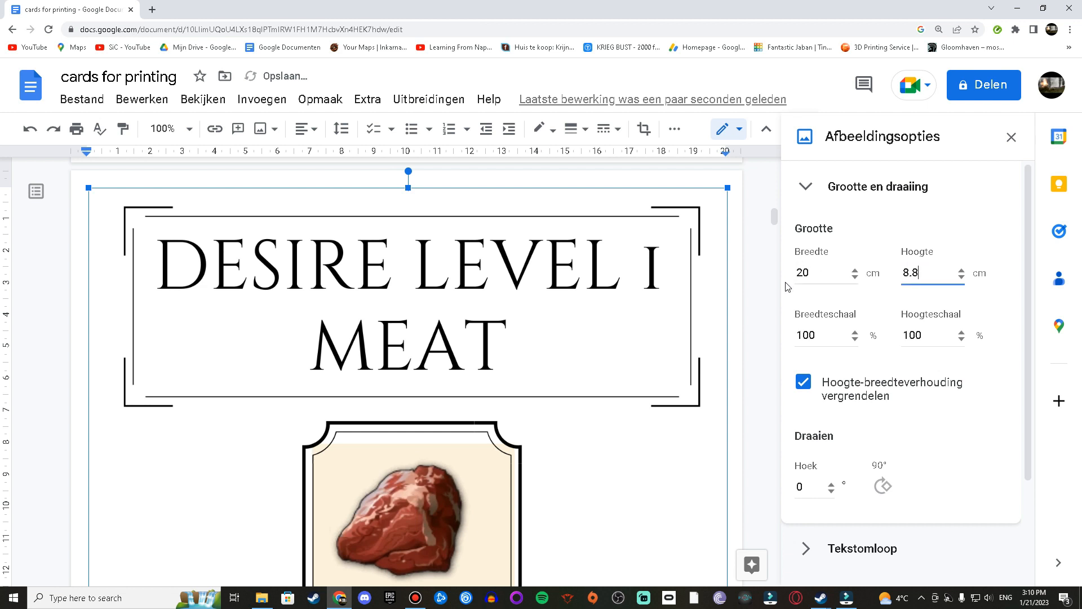
click(602, 309)
double_click(917, 273)
text(8.8)
click(570, 302)
double_click(917, 273)
text(8.8)
Step: Resize the next card image and the Fried Plantains card image to 8.8 cm high
click(673, 316)
double_click(938, 276)
text(8.8)
click(733, 270)
double_click(917, 273)
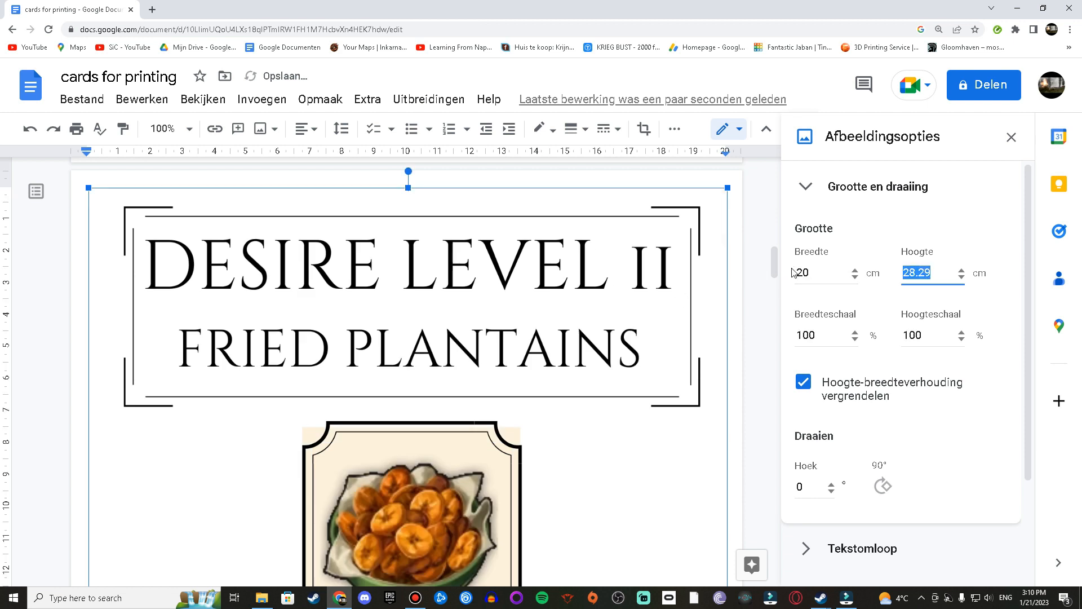
text(8.8)
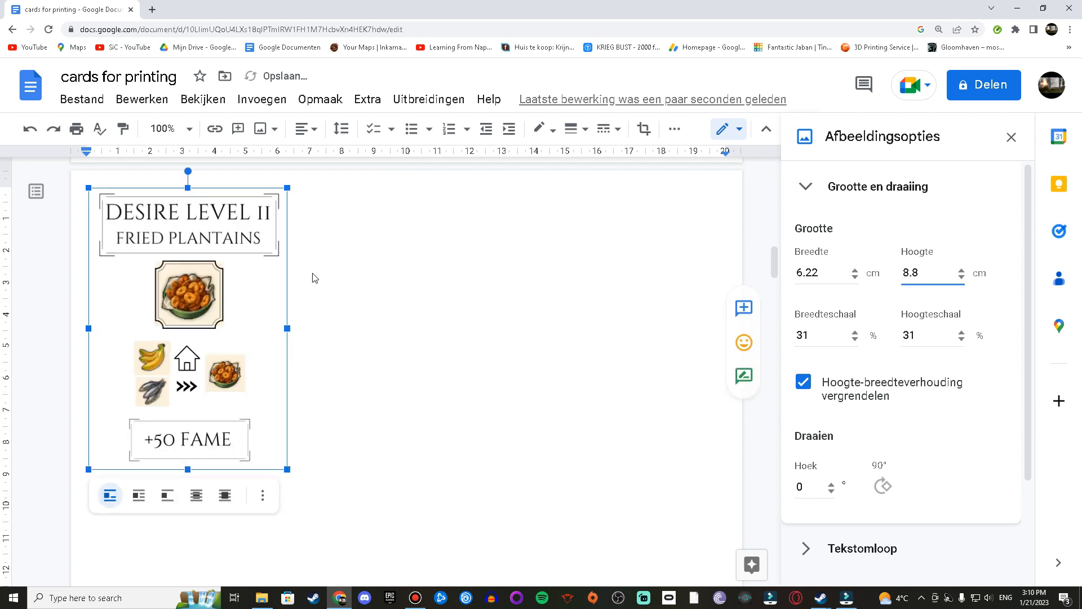
Step: Set the Gold Pearl Rings card image height to 8.8 cm
scroll(395, 268, up, 2)
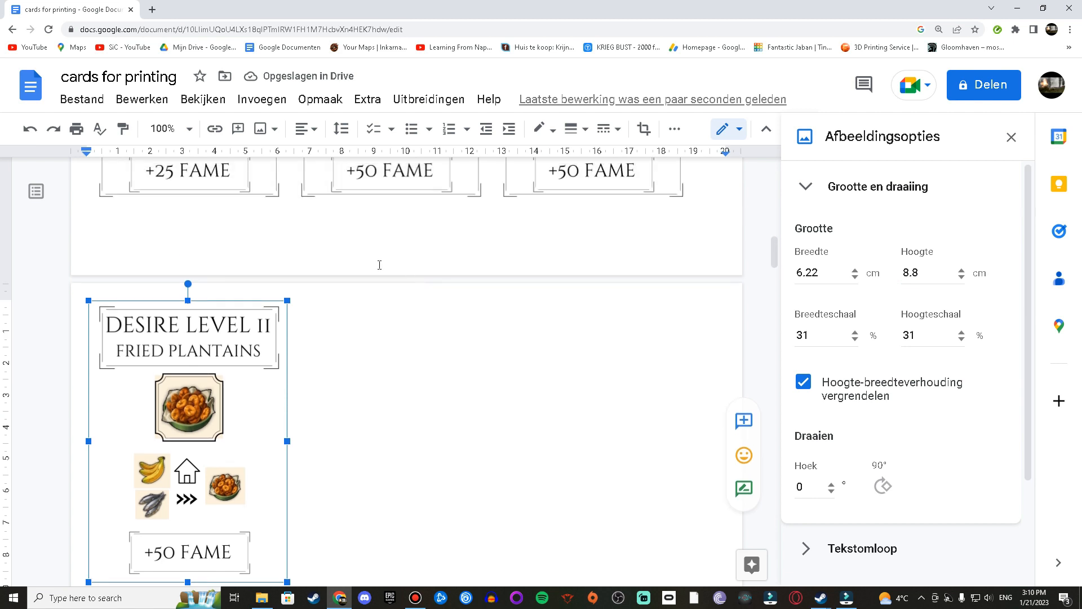
scroll(328, 359, down, 9)
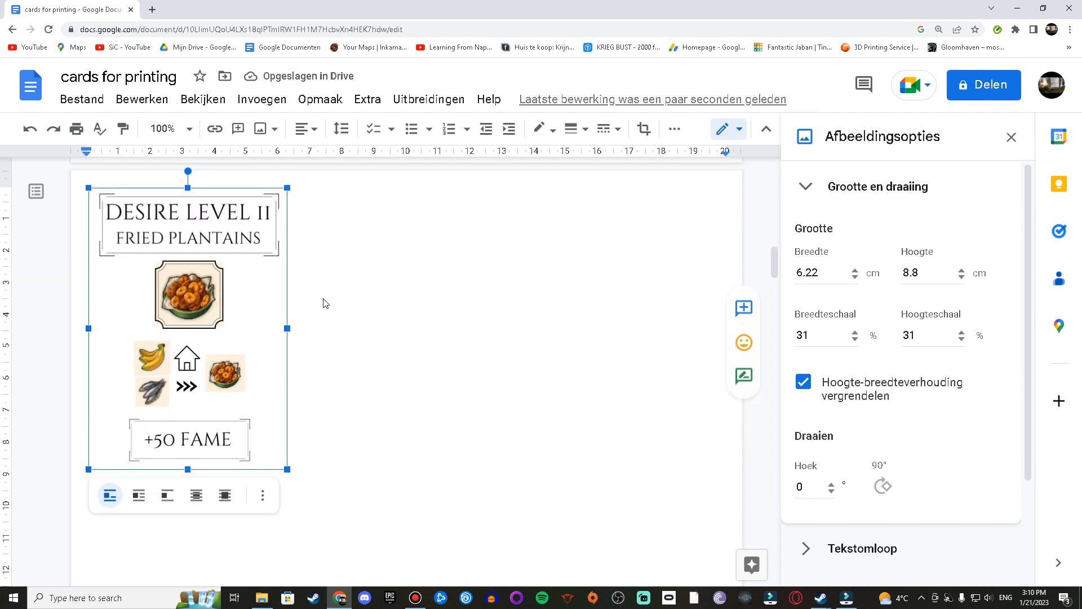
scroll(476, 298, down, 12)
click(519, 280)
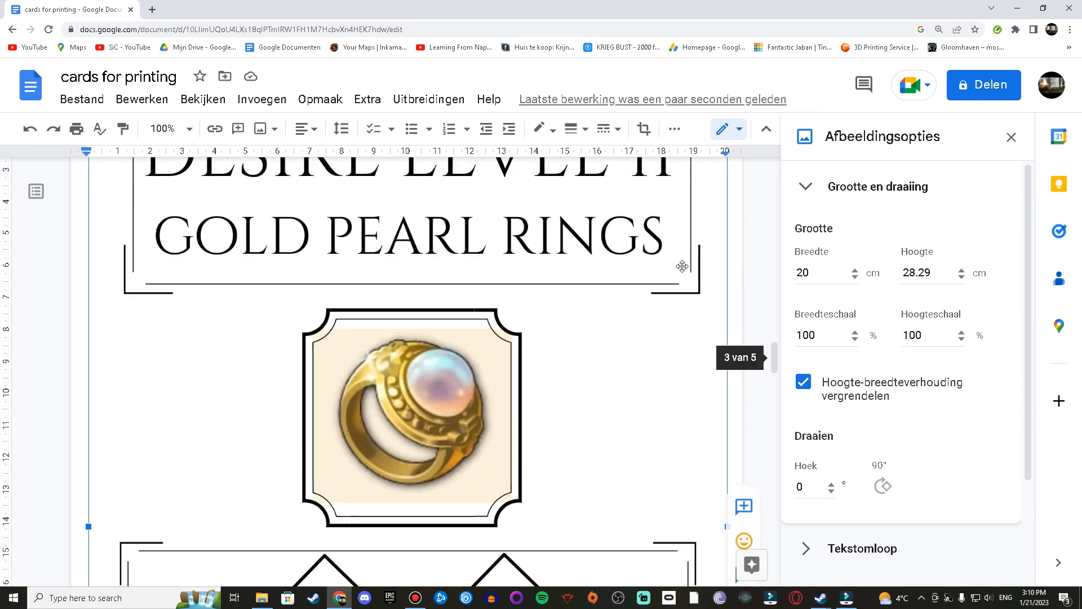
double_click(940, 275)
text(8.8)
key(Return)
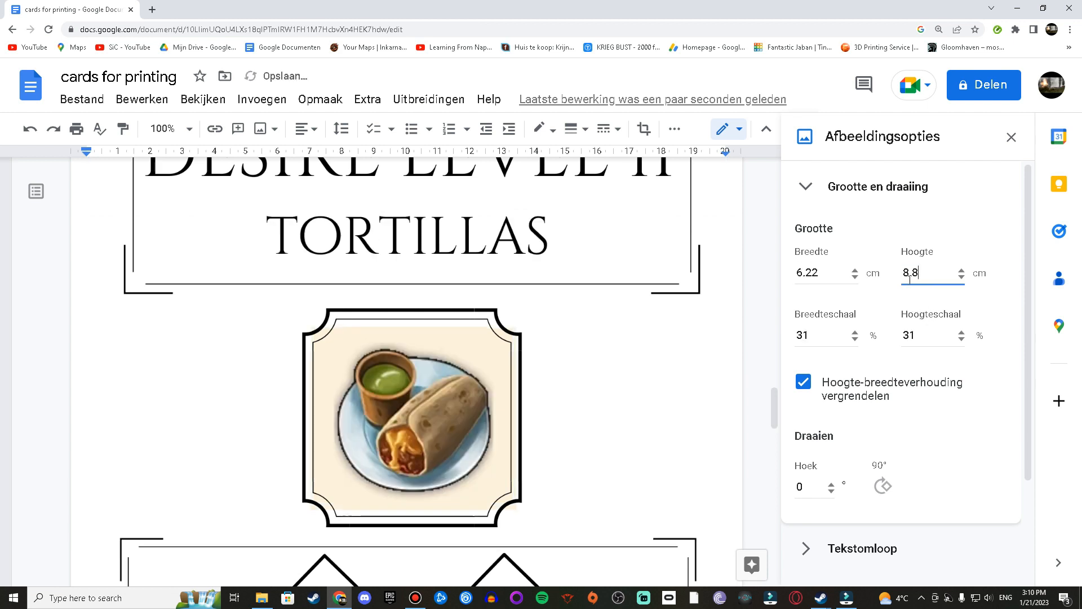
Step: Resize the Tortillas and Wine card images to 8.8 cm high
click(645, 306)
double_click(933, 274)
text(8.8)
key(Return)
click(577, 318)
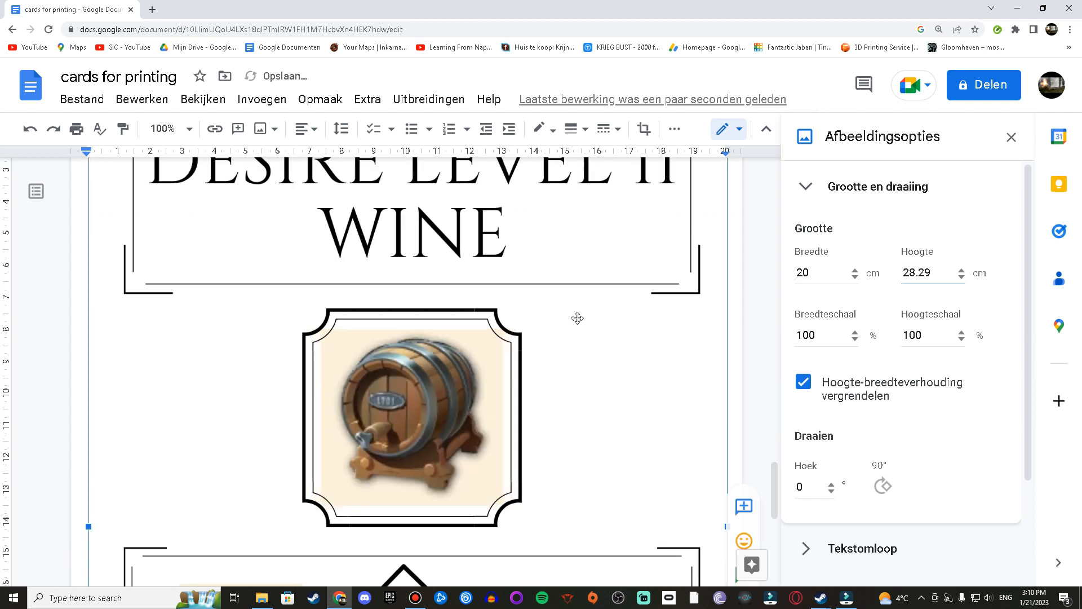
double_click(931, 274)
text(8.8)
key(Return)
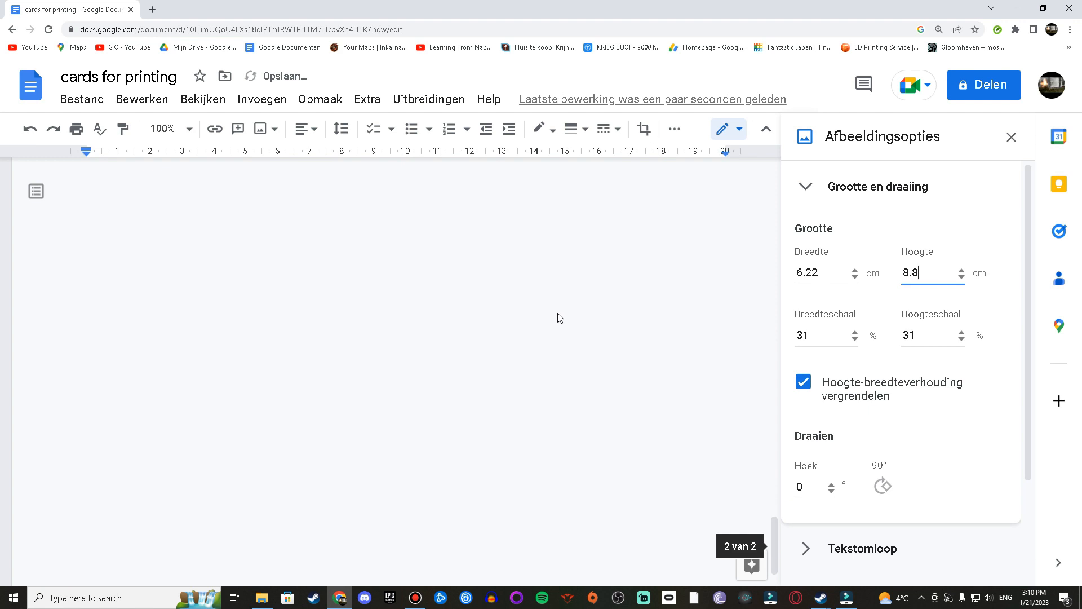
Step: Scroll through the document to review the resized card layout
scroll(535, 324, up, 5)
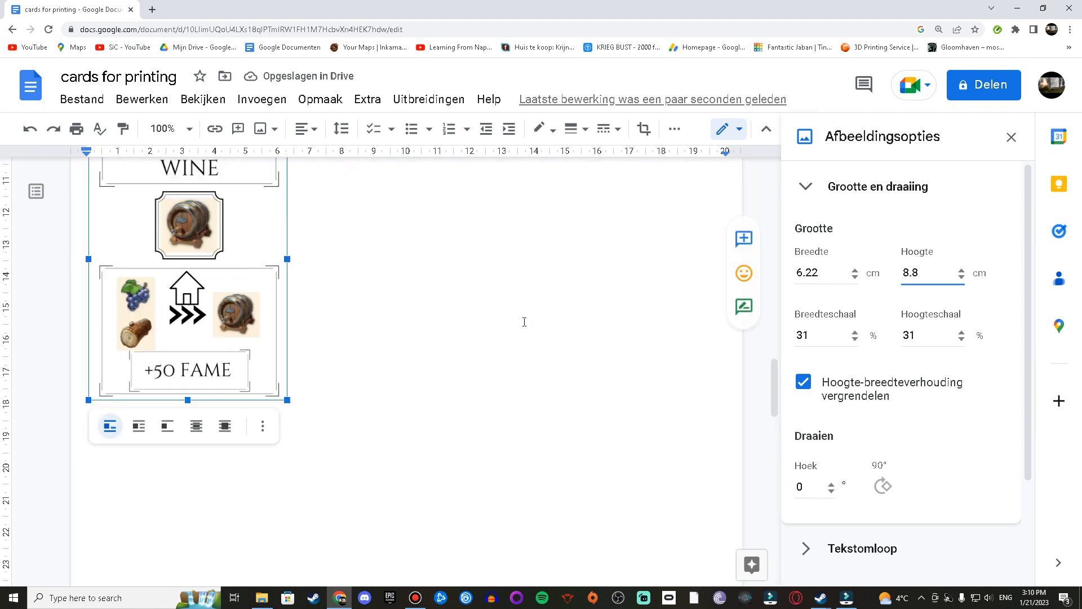
scroll(524, 321, up, 15)
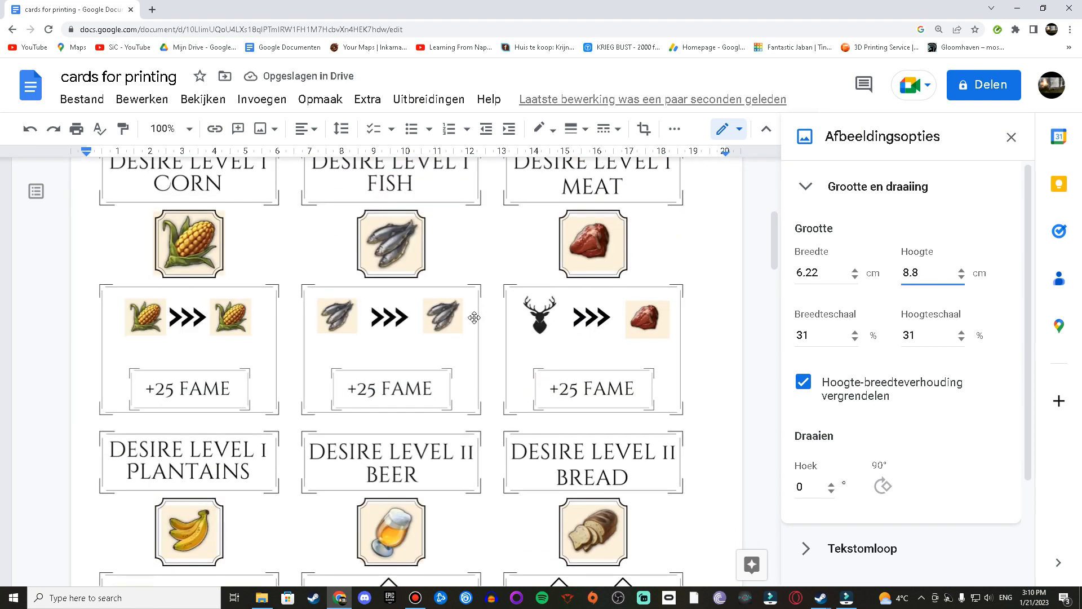
scroll(474, 317, down, 12)
scroll(433, 213, up, 3)
scroll(552, 363, down, 10)
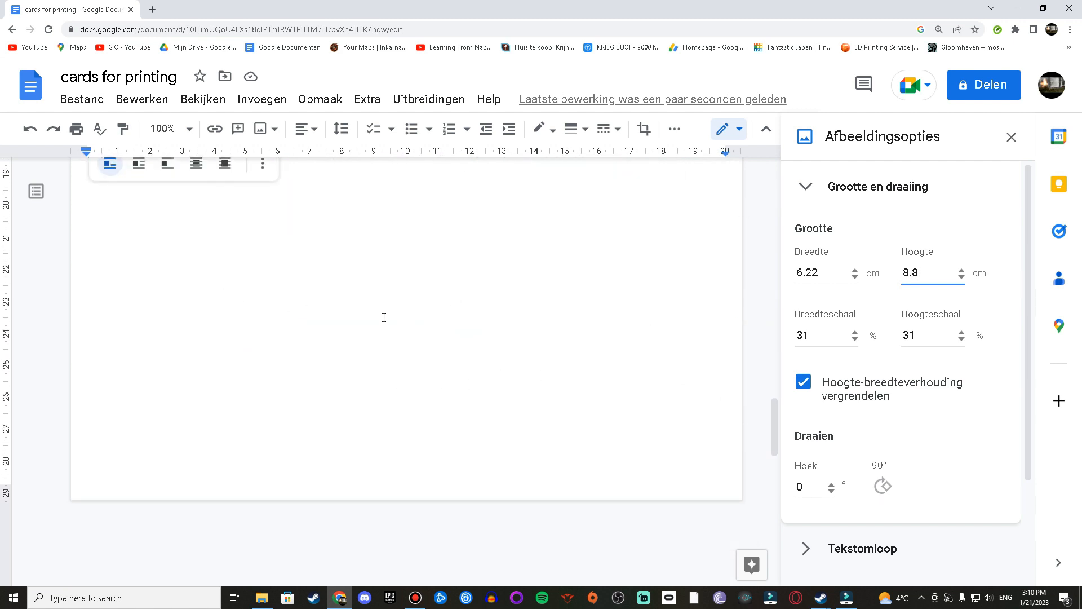
Step: Add a new empty line after the Wine card image
scroll(400, 321, up, 5)
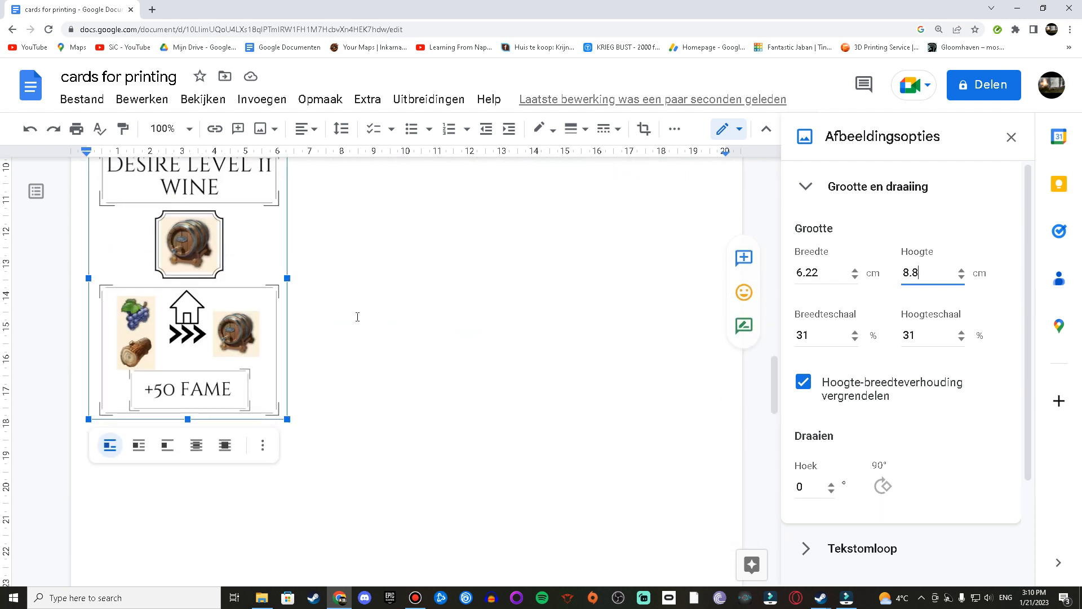
click(331, 390)
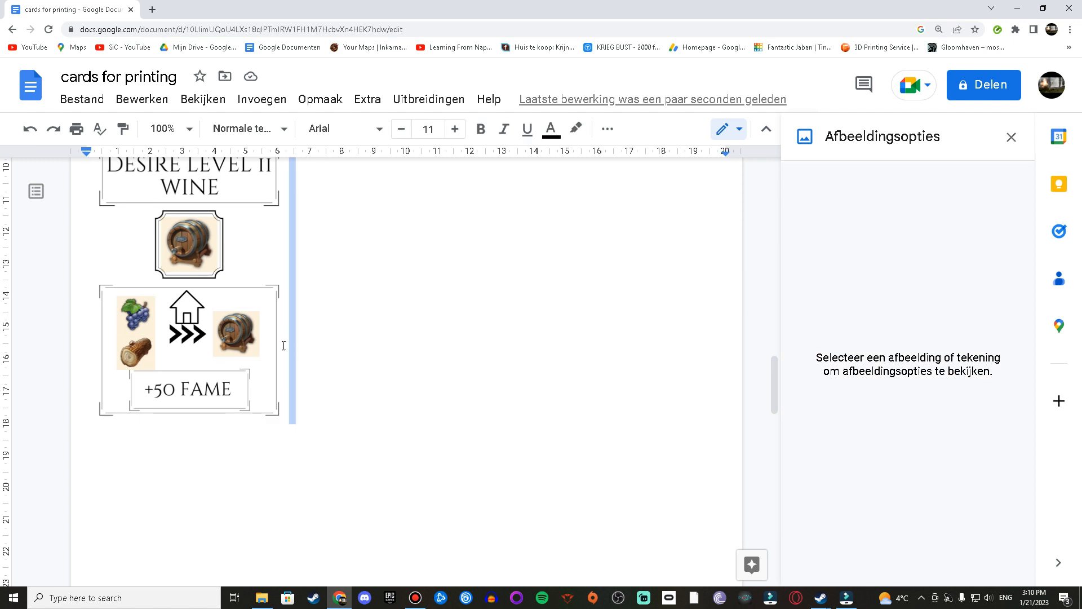
click(330, 338)
key(Return)
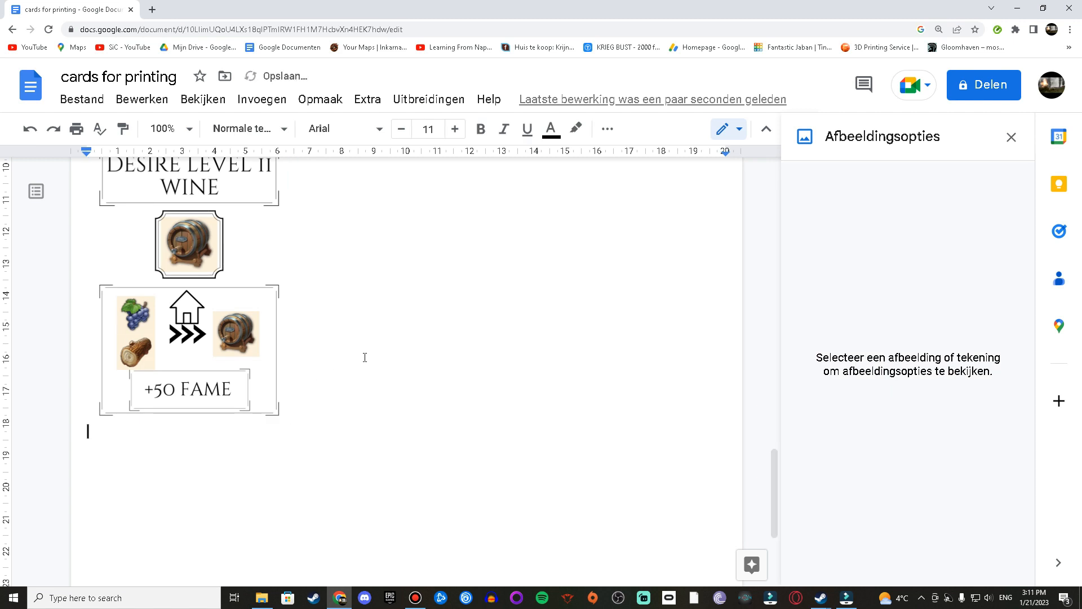
Step: Review the card pages from the last card up to the first page
scroll(331, 355, down, 3)
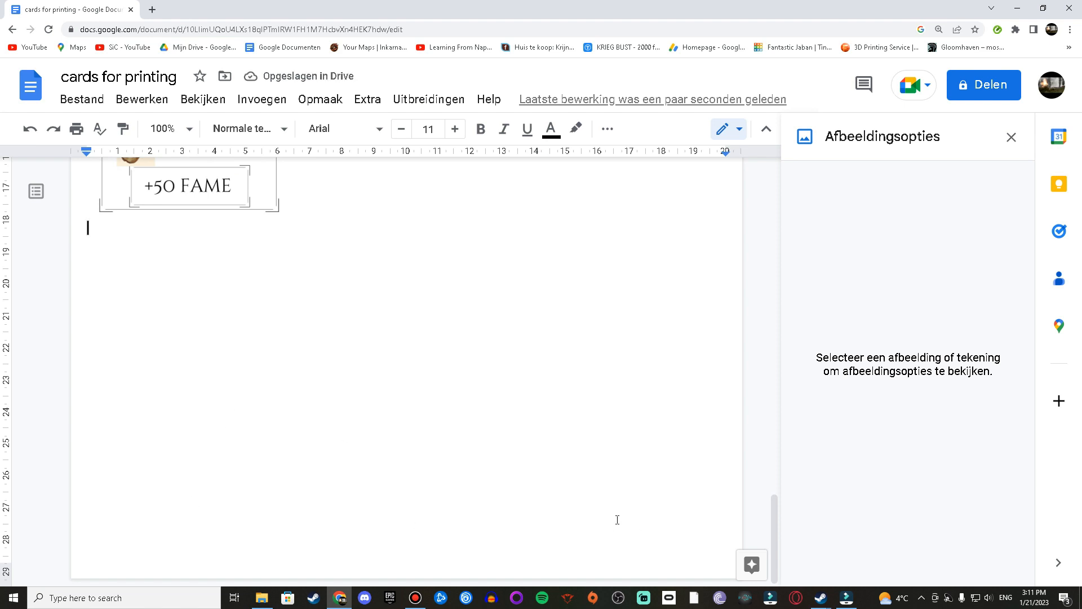
scroll(532, 349, up, 15)
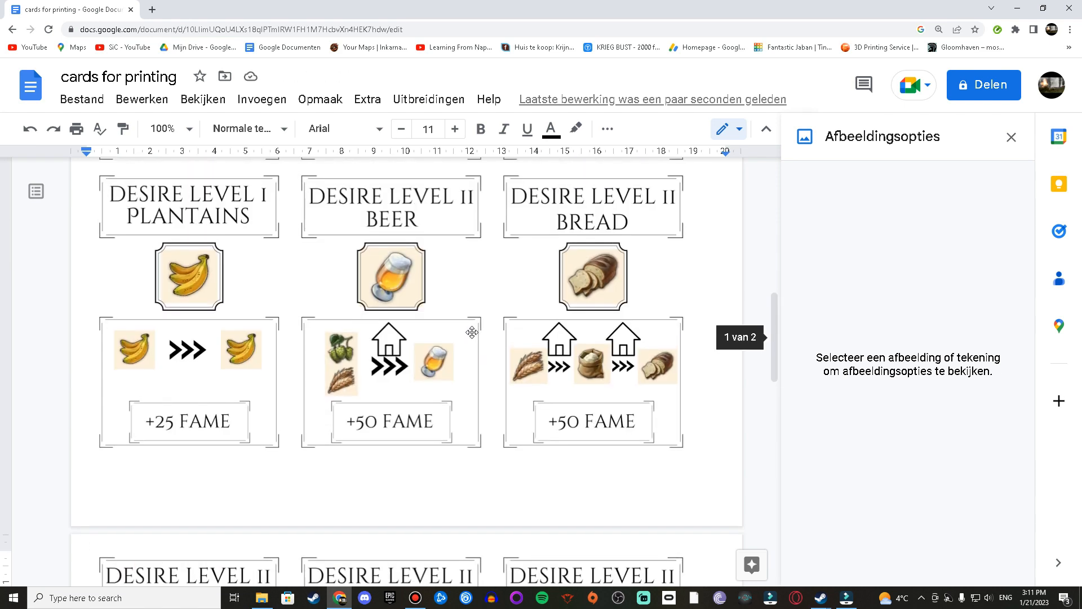
scroll(592, 248, up, 5)
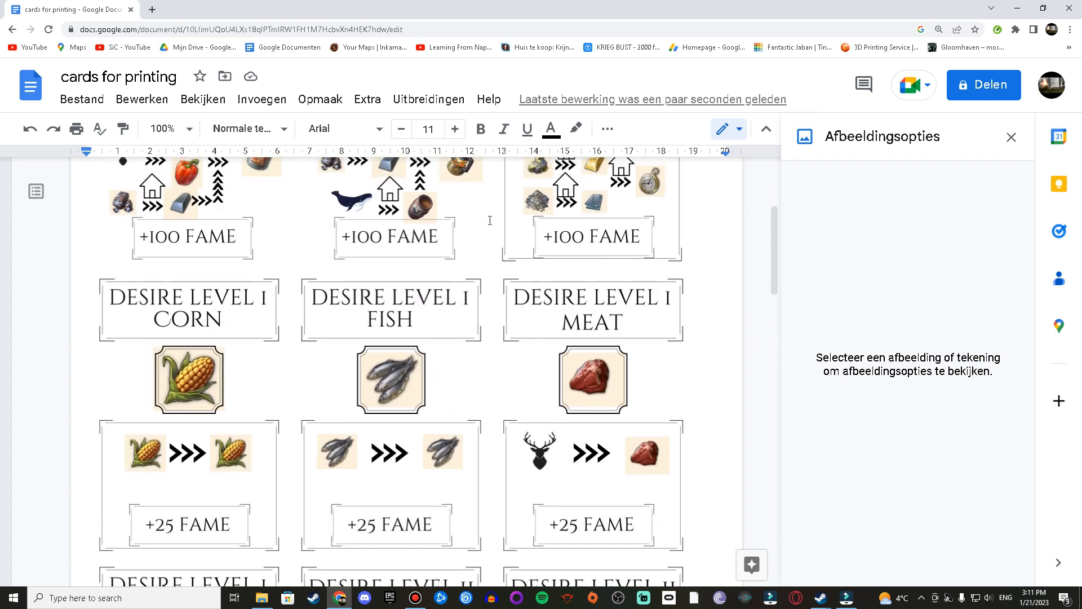
scroll(453, 276, down, 3)
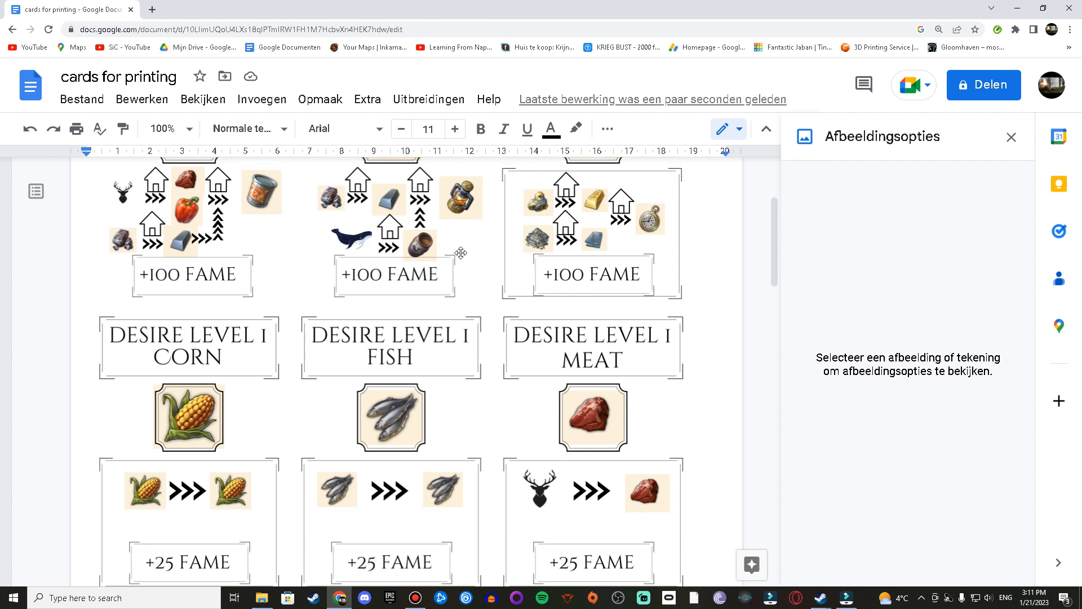
scroll(448, 259, up, 3)
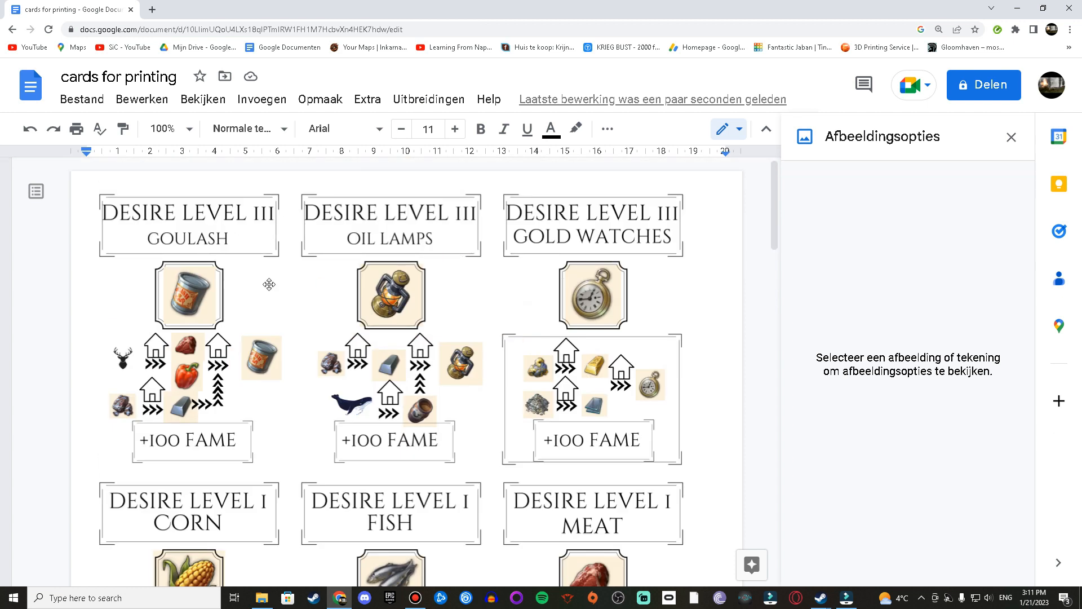
scroll(268, 284, down, 4)
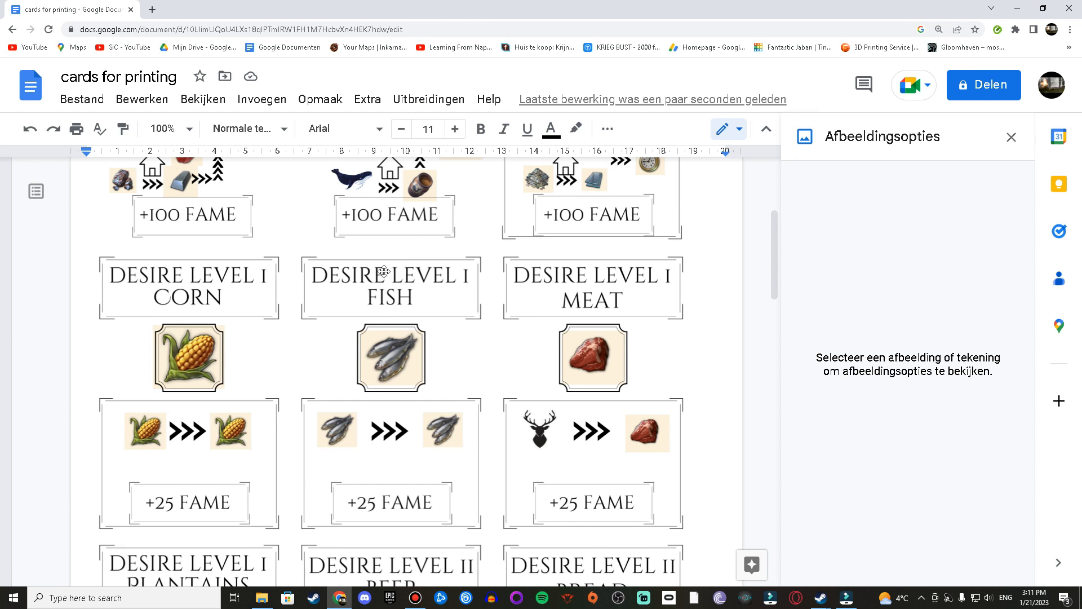
scroll(384, 271, up, 3)
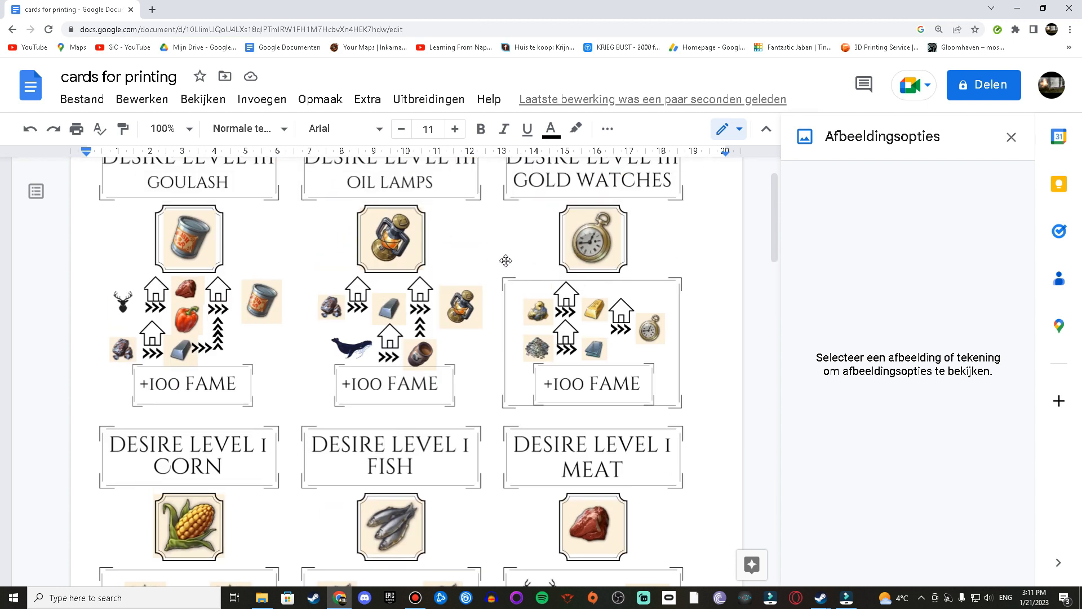
scroll(505, 261, up, 1)
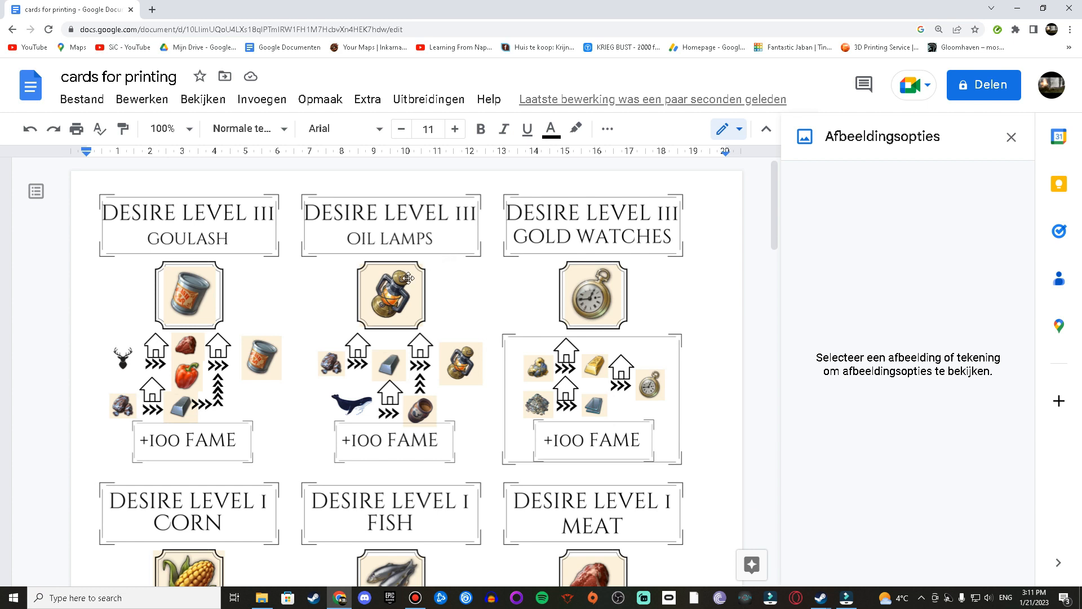
scroll(394, 285, down, 4)
scroll(385, 296, down, 20)
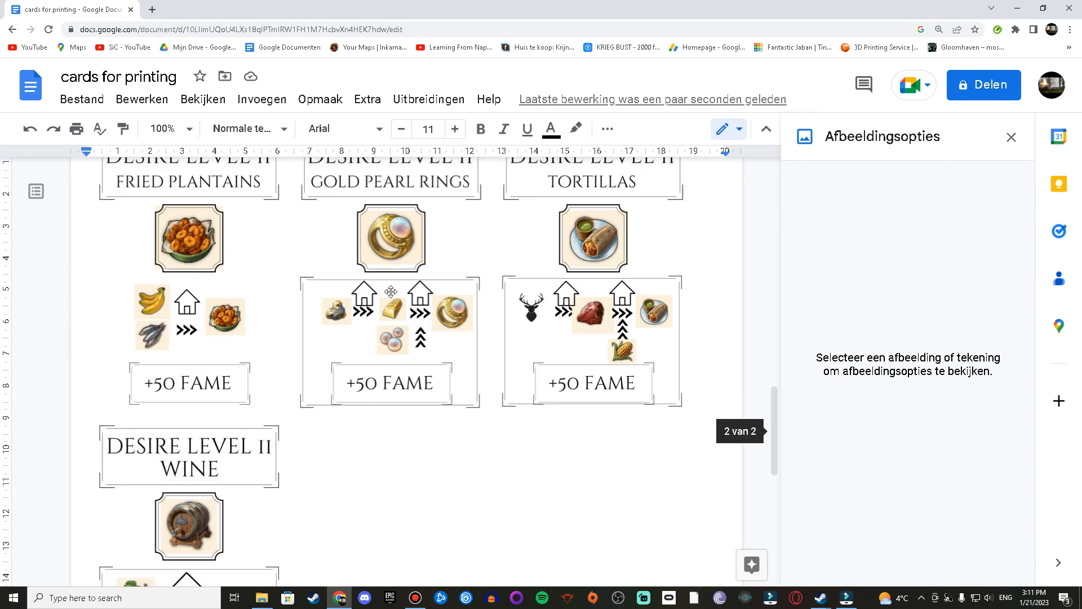
Step: Insert the CB Desire 1 Back image from the Desire Cards folder below the Wine card
double_click(299, 471)
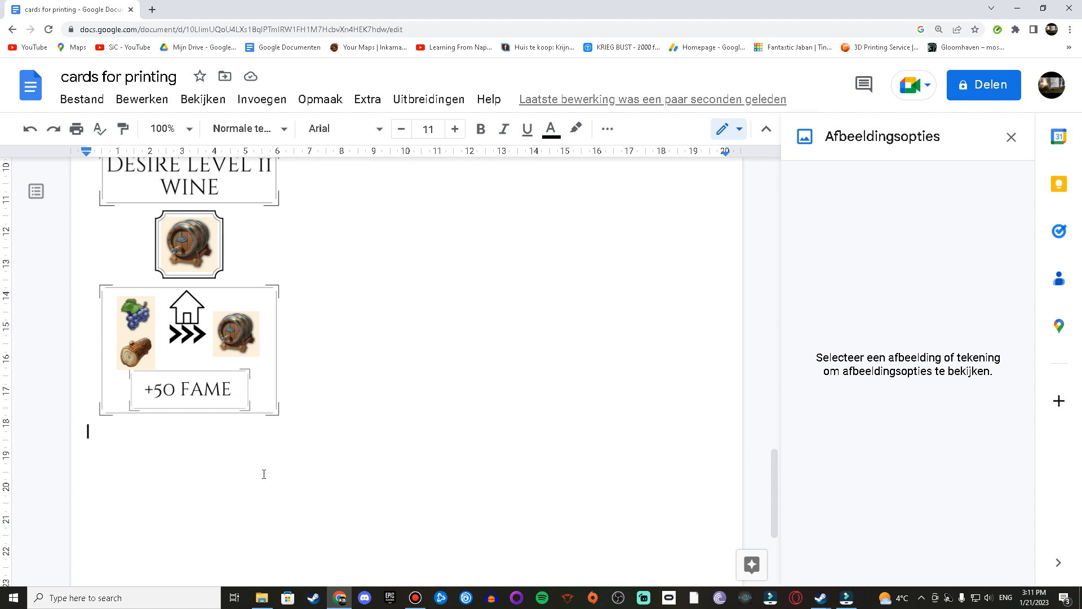
click(262, 597)
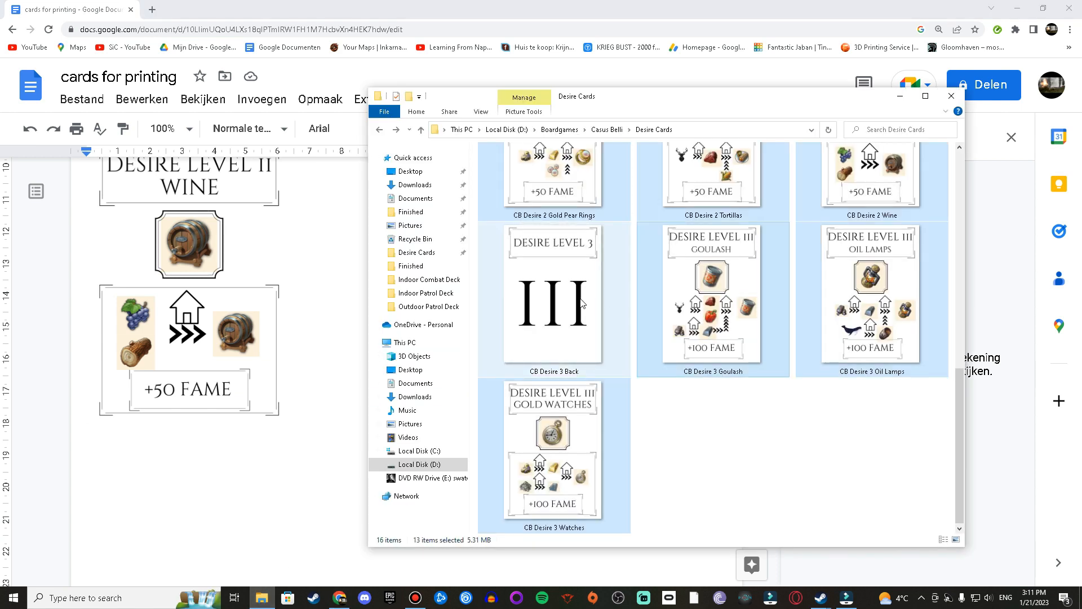
scroll(586, 291, up, 5)
click(567, 236)
drag(558, 204, 237, 527)
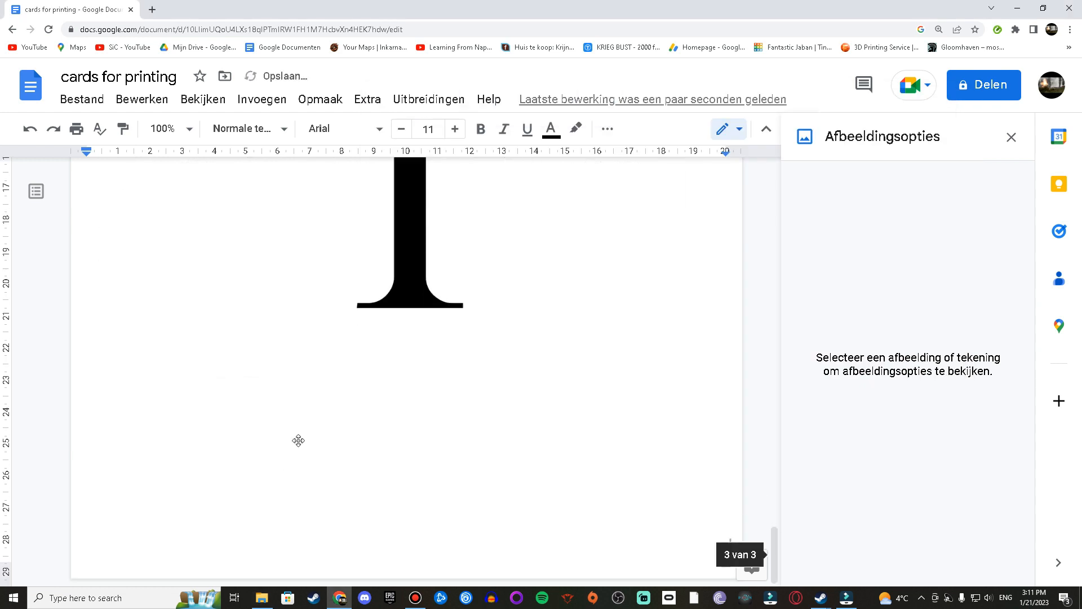
Step: Set the Desire Level 1 back image height to 8.8 cm
click(420, 361)
click(916, 272)
text(8.8)
click(381, 307)
click(208, 285)
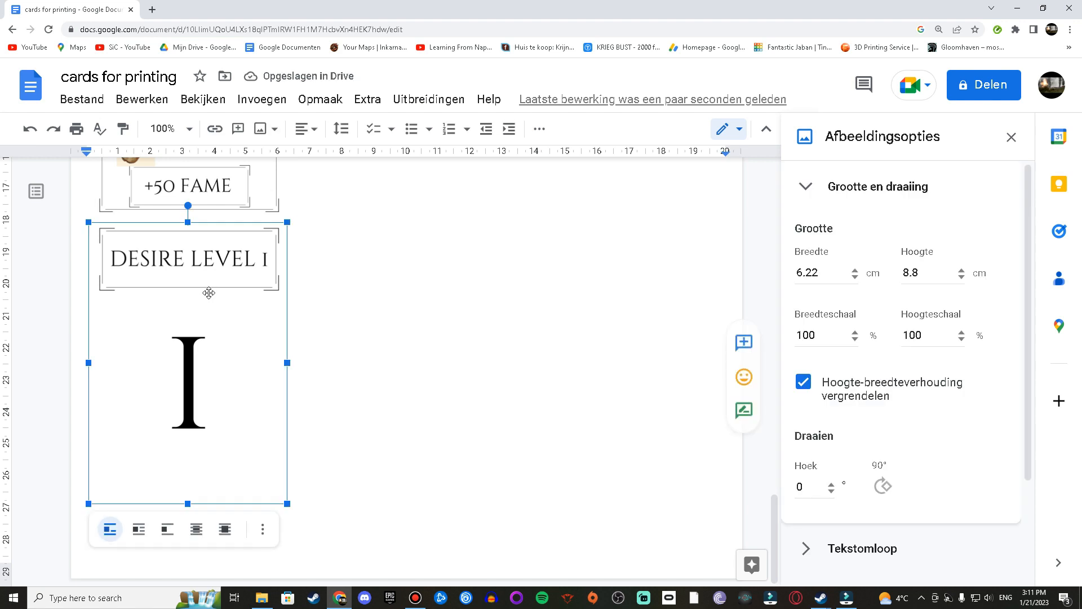
click(324, 329)
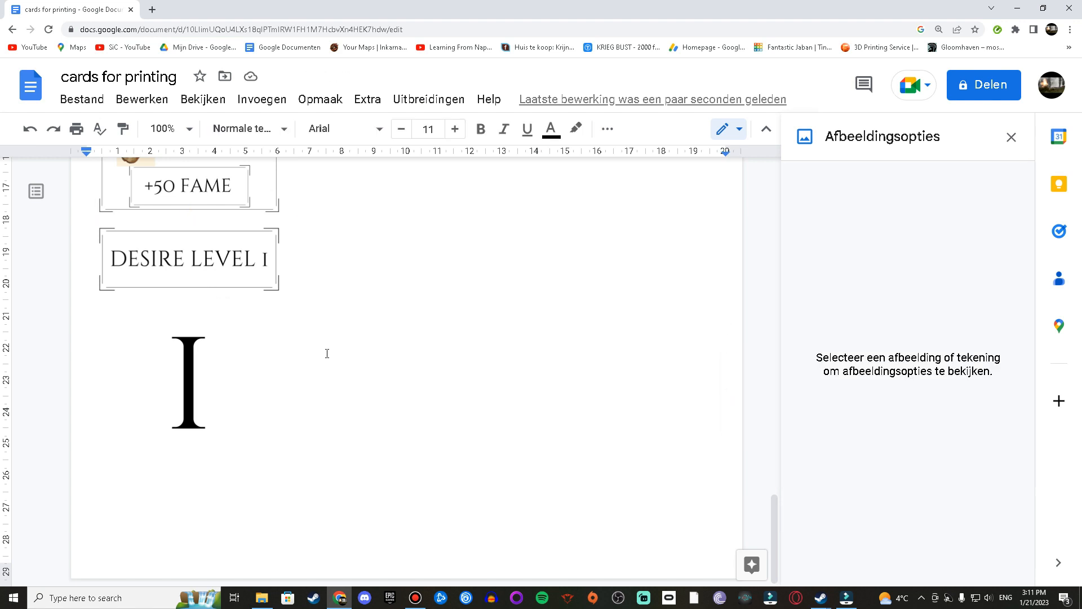
Step: Paste three more copies of the Desire Level 1 back image at the end of the document
scroll(330, 355, up, 10)
scroll(332, 355, up, 15)
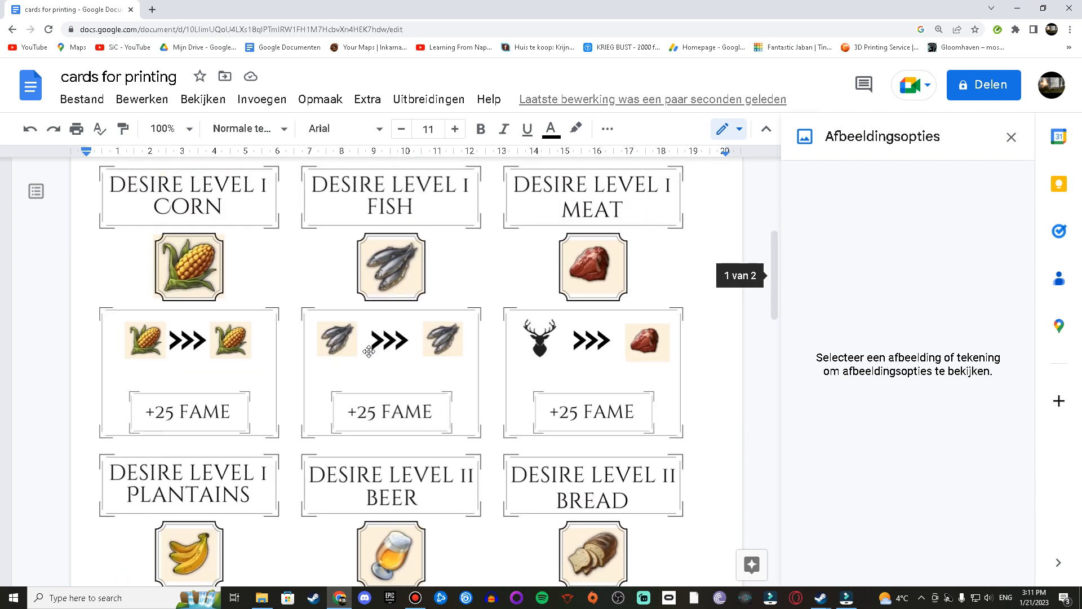
scroll(498, 353, up, 2)
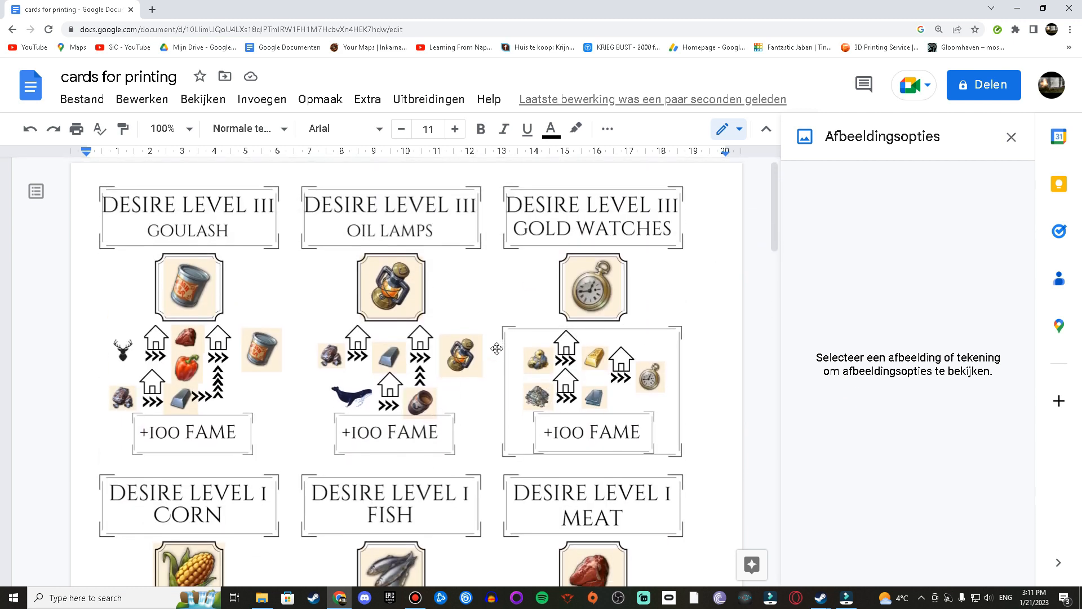
scroll(334, 297, down, 5)
scroll(334, 297, down, 15)
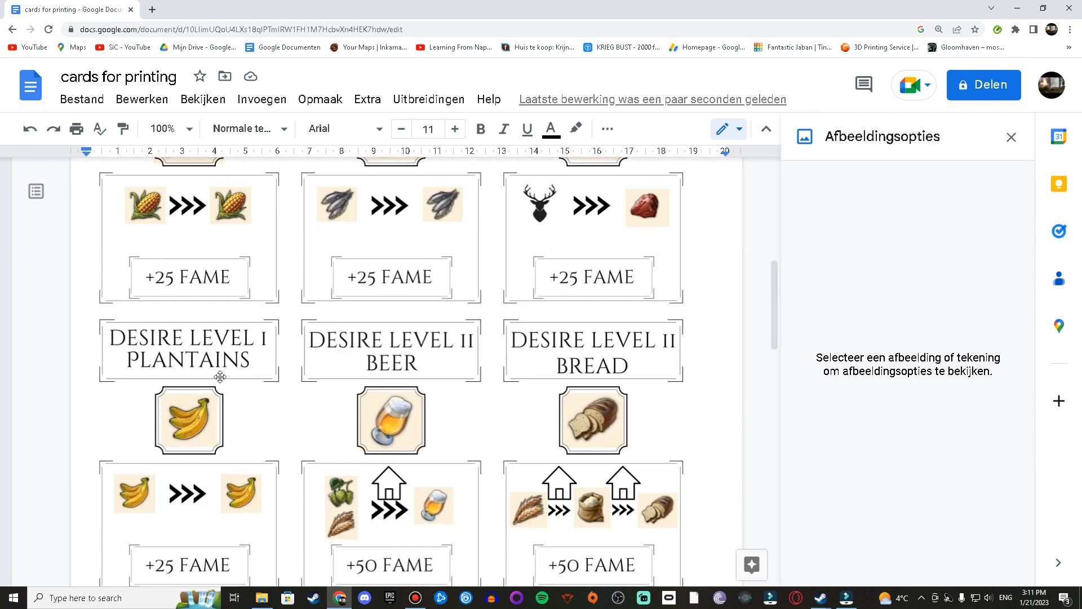
scroll(331, 422, down, 5)
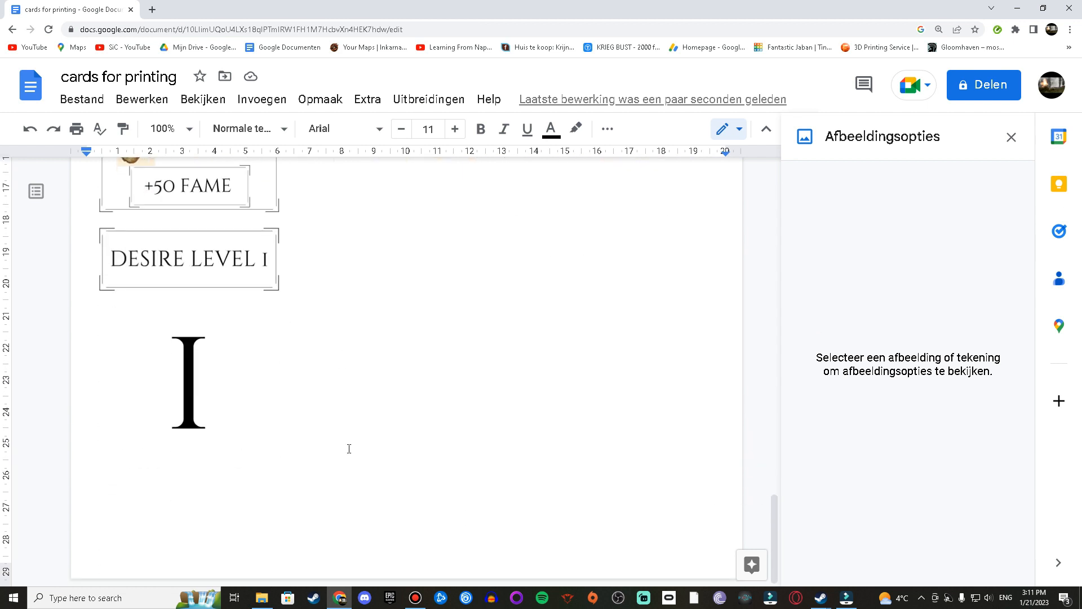
key(ctrl+v)
key(ctrl+v)
key(ctrl+v)
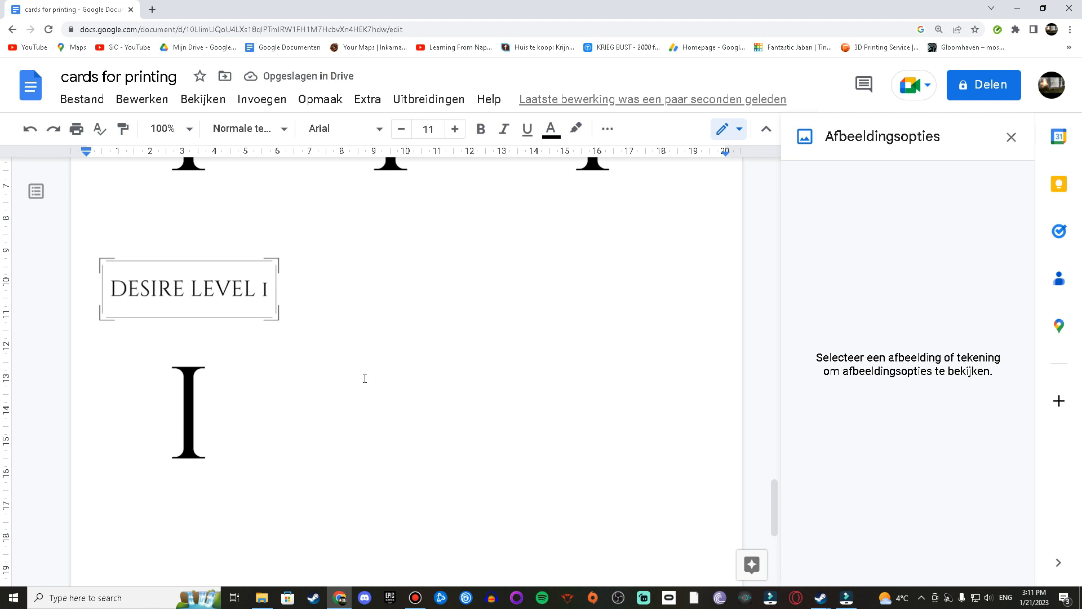
Step: Insert the CB Desire 2 Back image from the Desire Cards folder and set its height to 8.8 cm
click(262, 597)
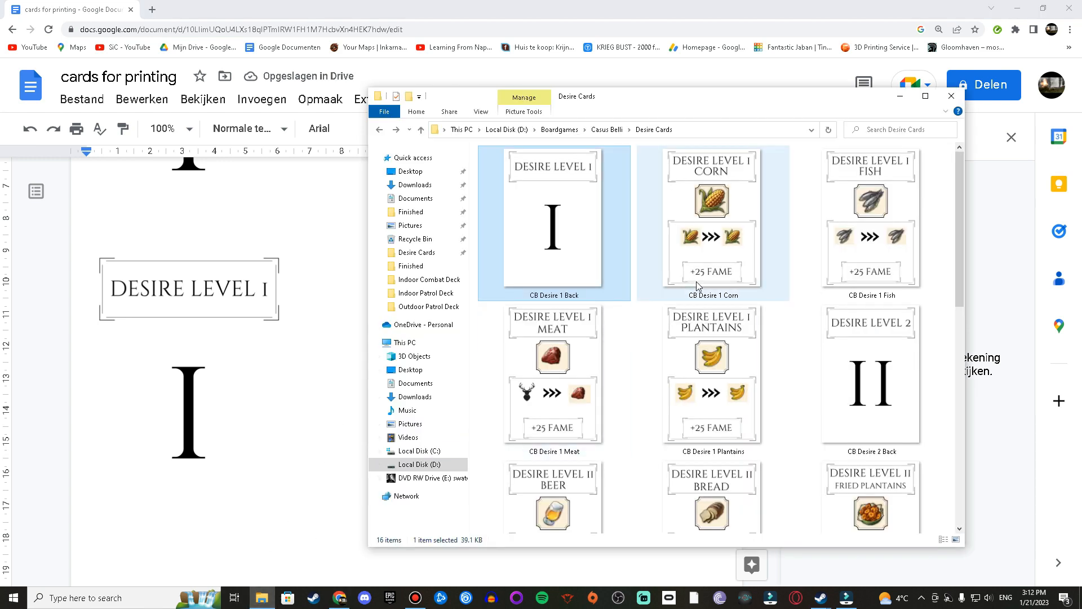
drag(856, 405, 361, 383)
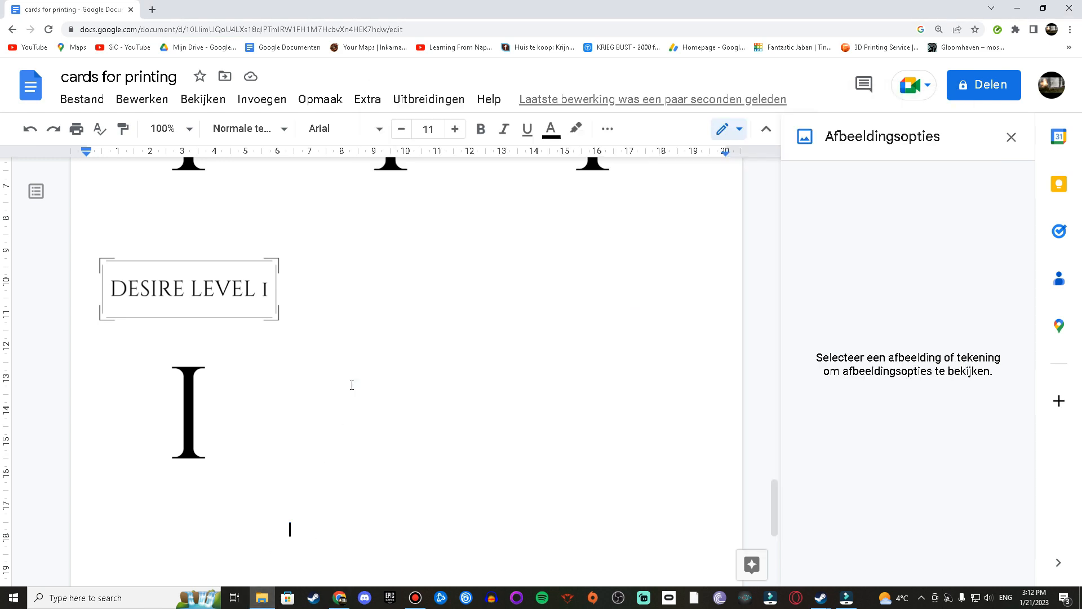
click(488, 334)
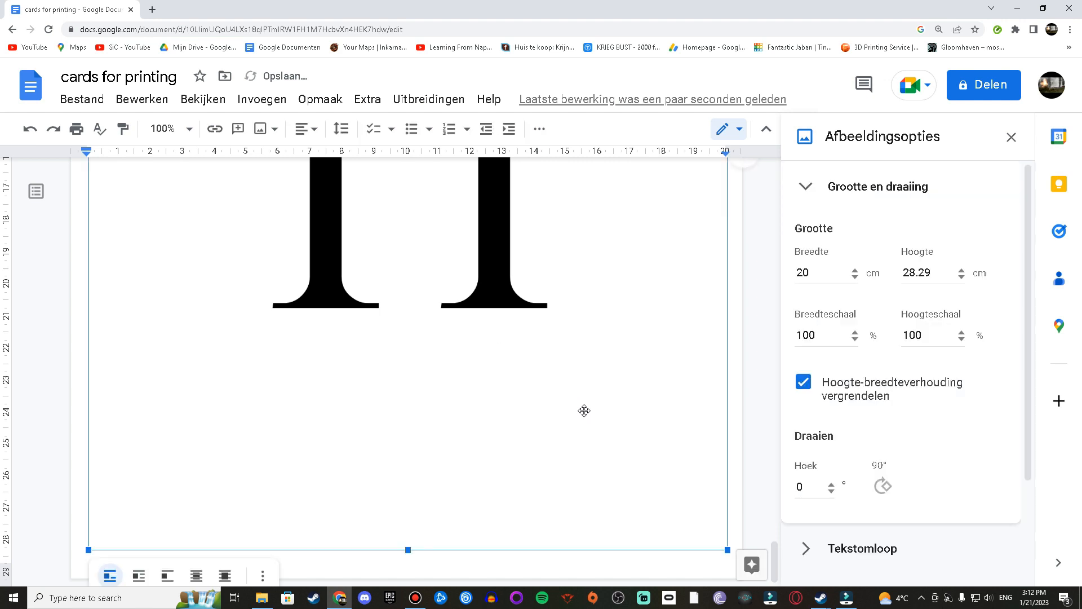
double_click(925, 274)
key(BackSpace)
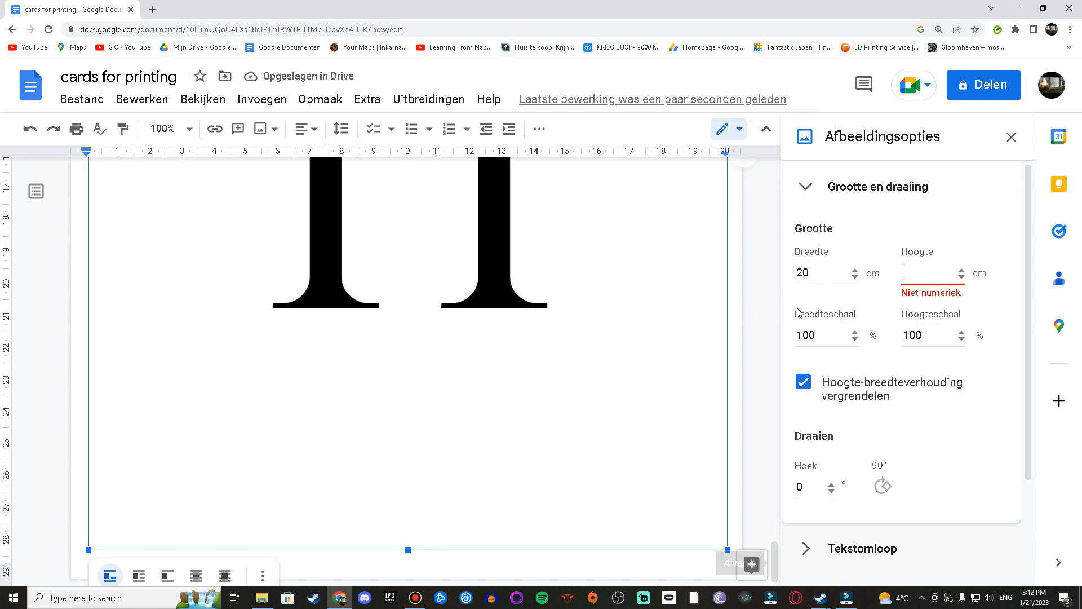
text(8.8)
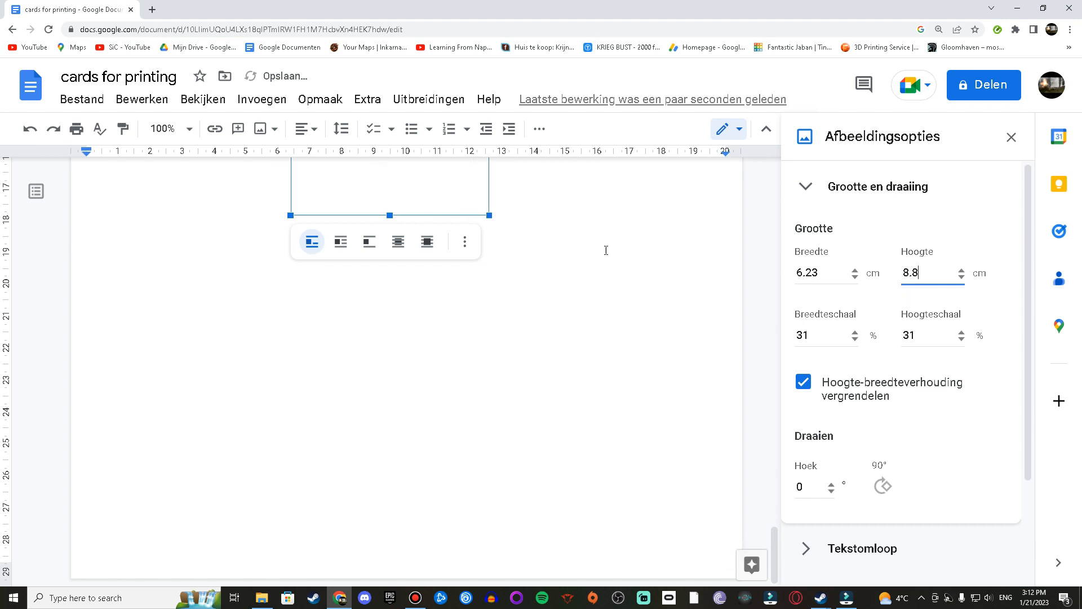
click(713, 250)
Step: Copy the Desire Level 2 back image and paste two more copies after it
scroll(714, 250, up, 5)
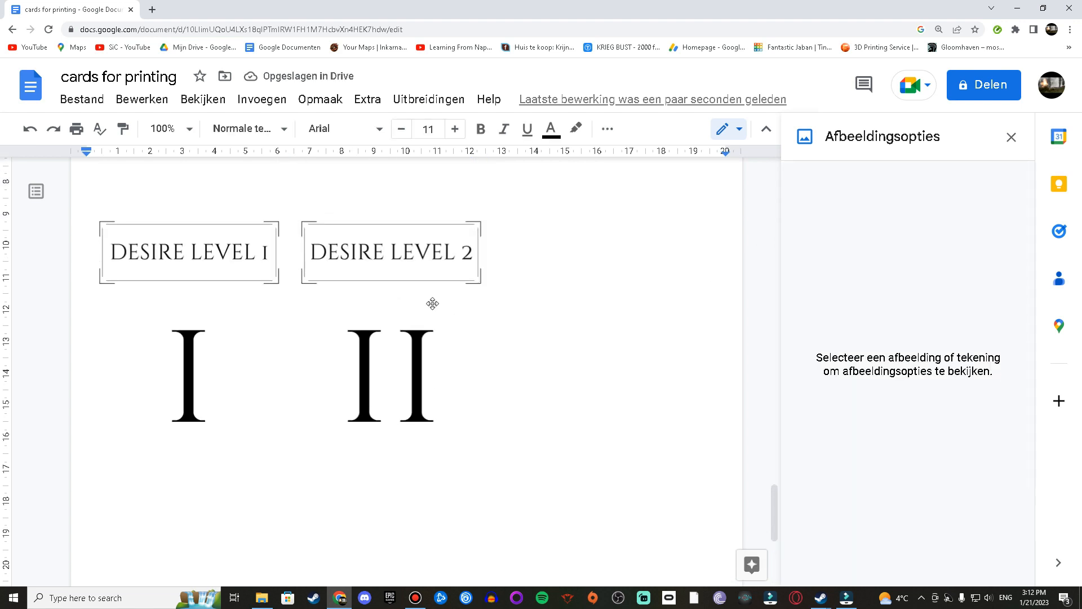
click(397, 308)
key(ctrl+c)
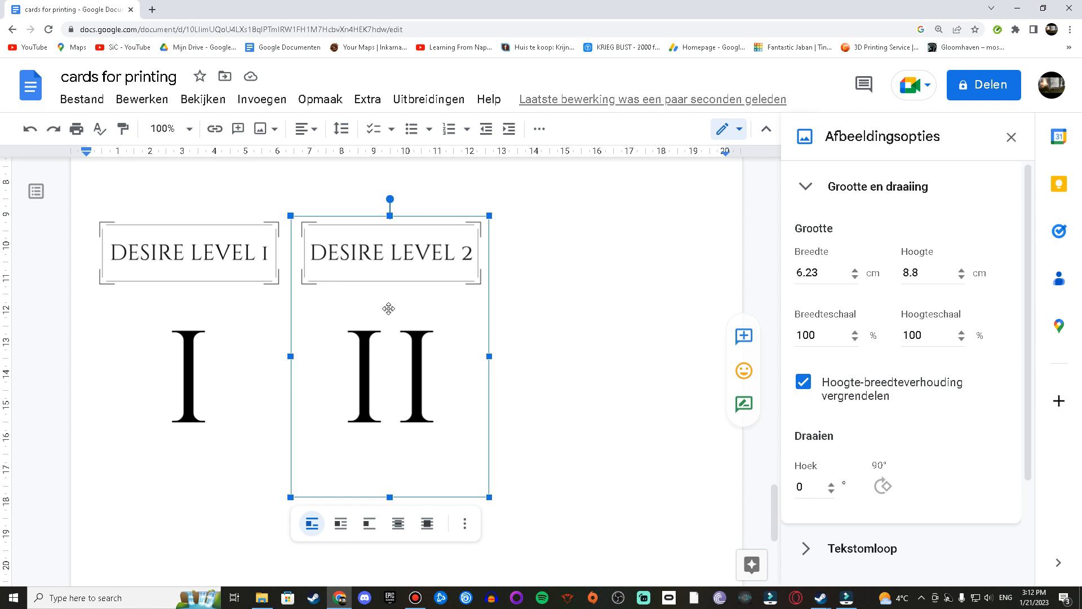
click(503, 344)
key(ctrl+v)
key(ctrl+v)
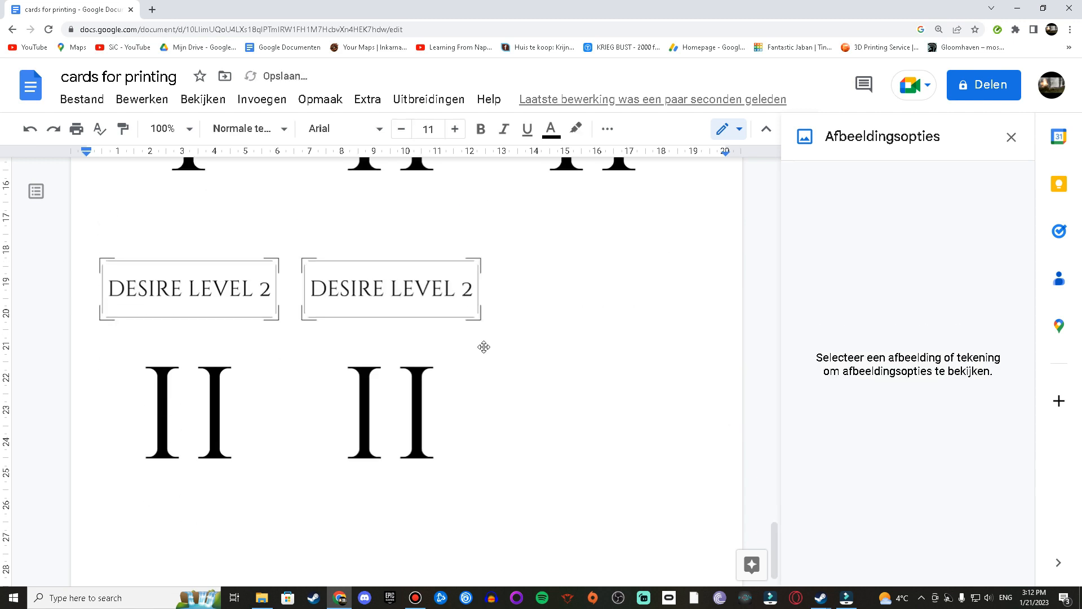
scroll(390, 364, up, 15)
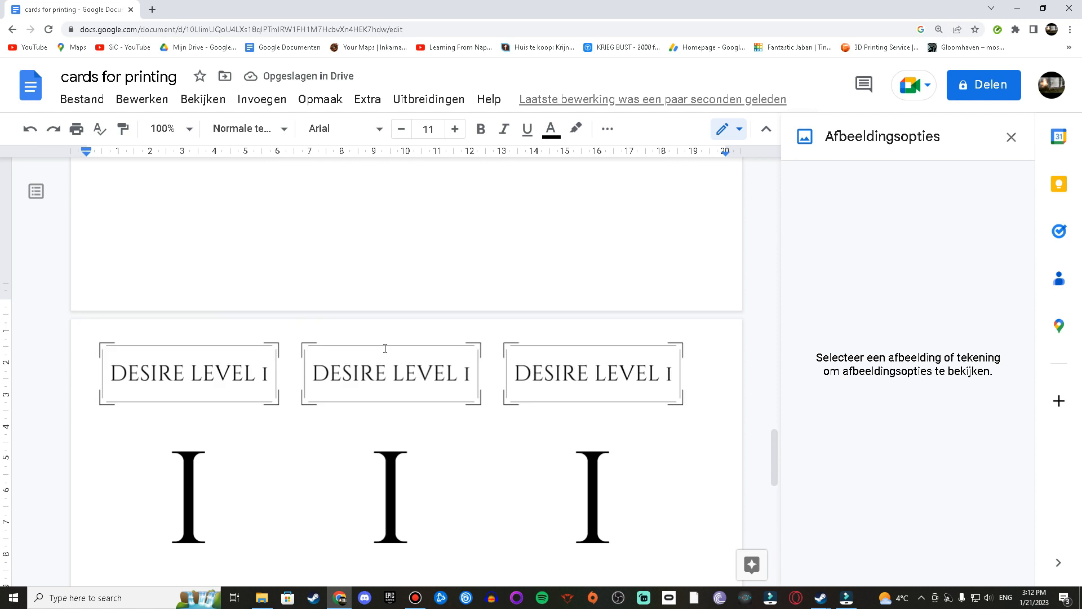
scroll(445, 338, up, 10)
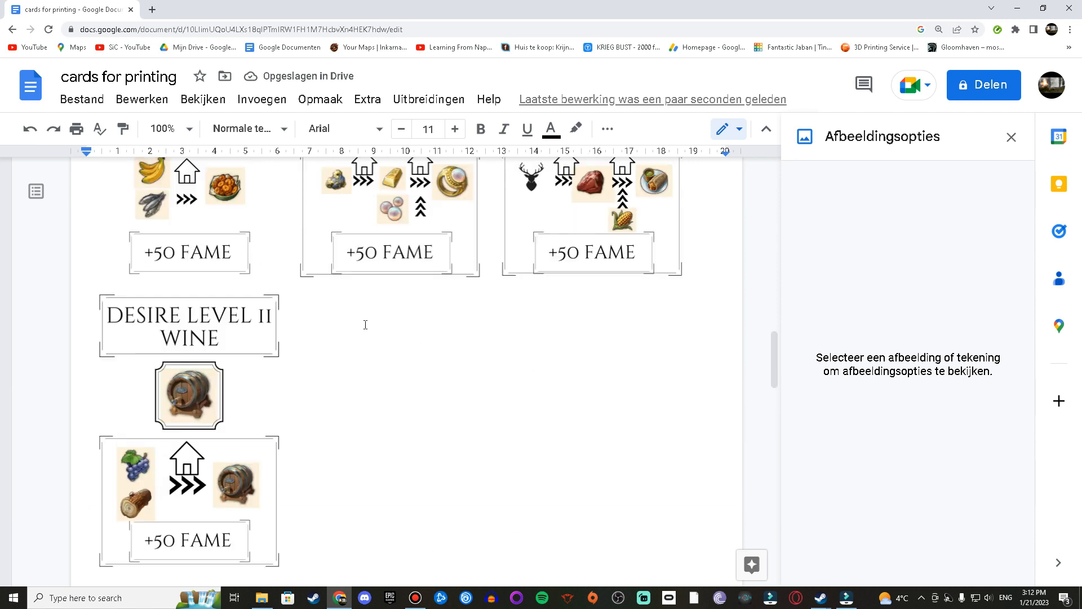
scroll(474, 282, up, 5)
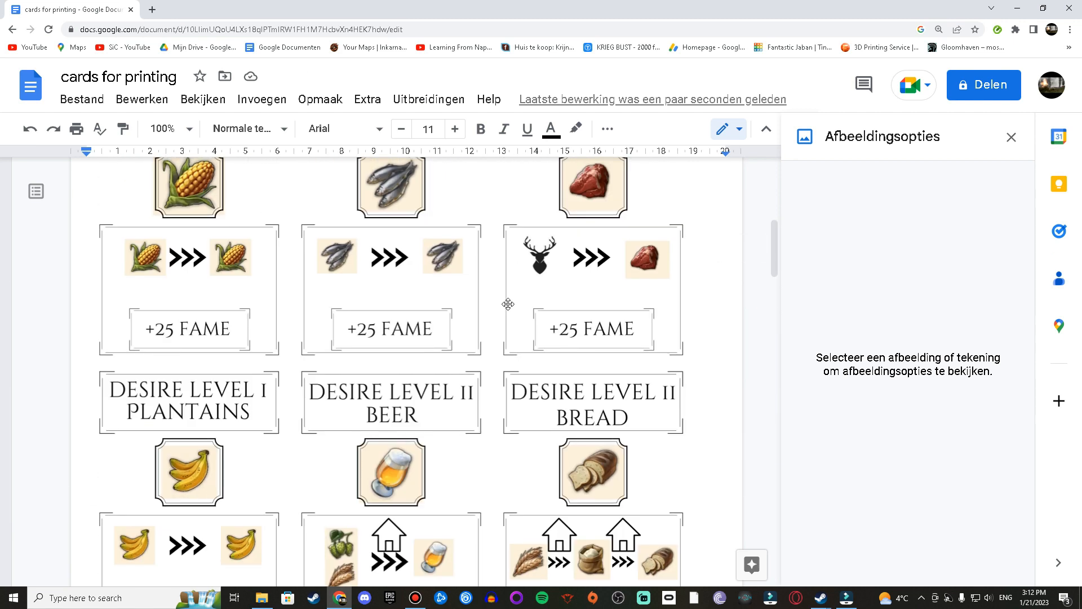